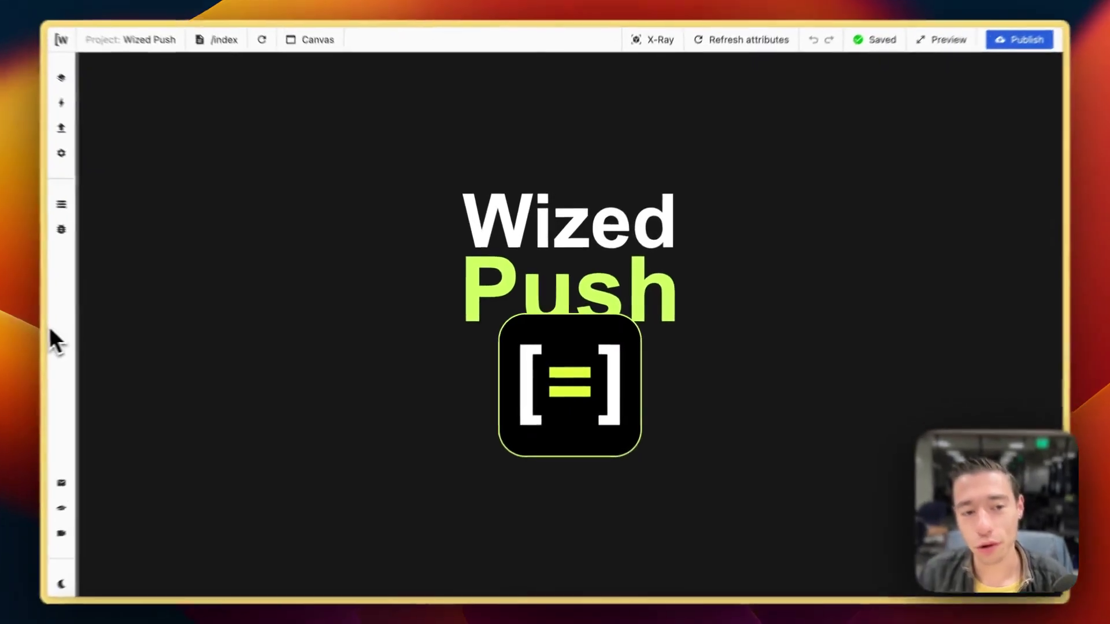
Check the service-worker.js file and its /service-worker.js path on Subfold's Files page
{"action": "mouse_move", "coordinate": [8, 330]}
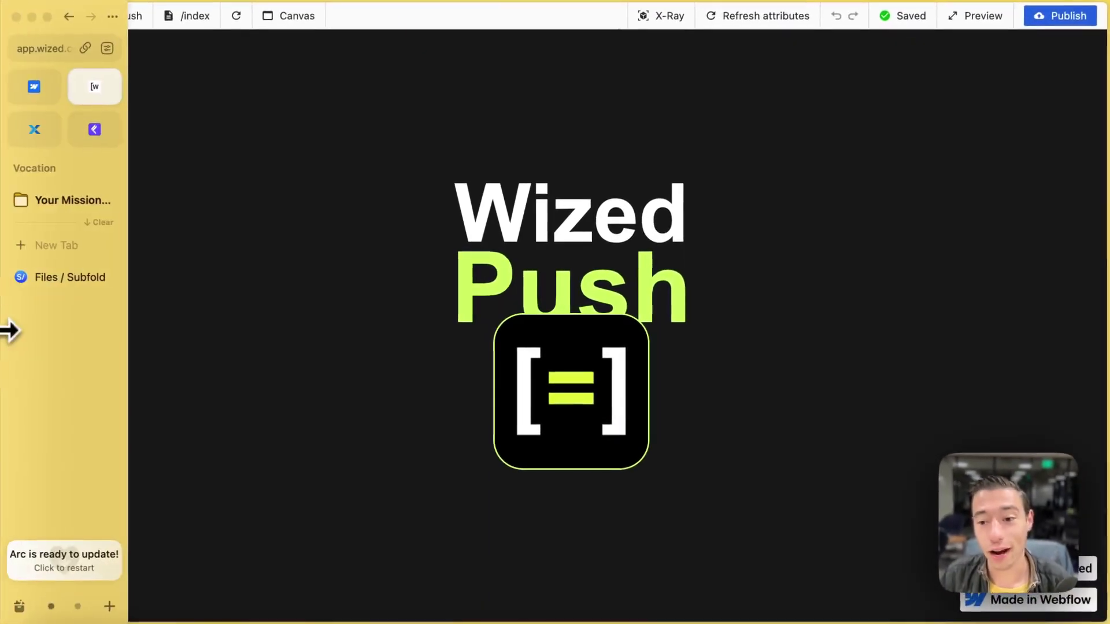
{"action": "left_click", "coordinate": [58, 278]}
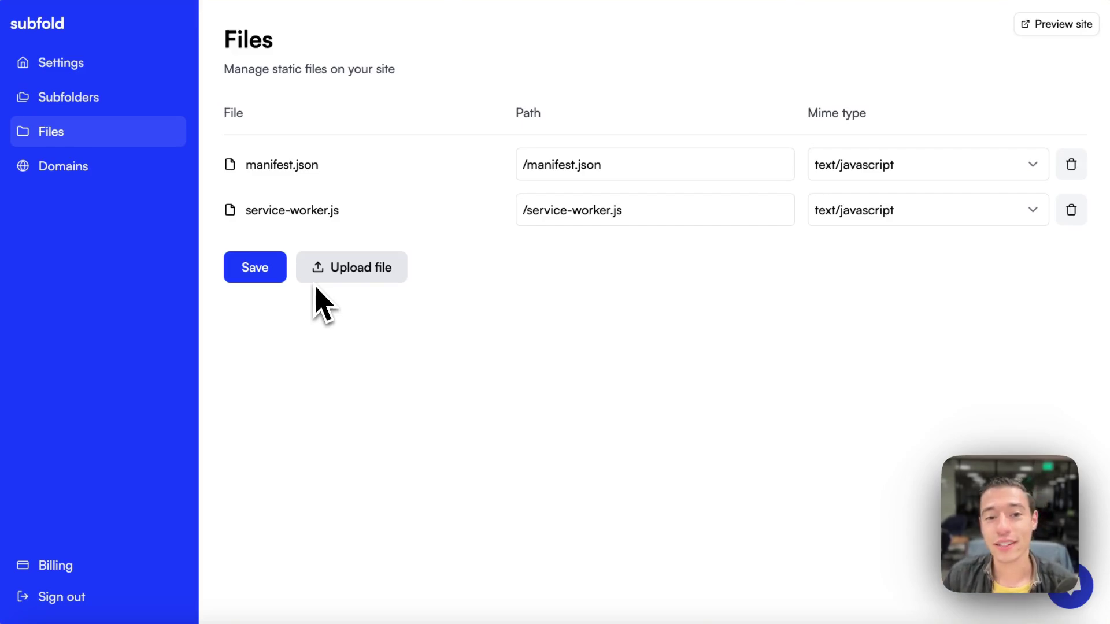
{"action": "left_click_drag", "start_coordinate": [350, 212], "coordinate": [248, 212]}
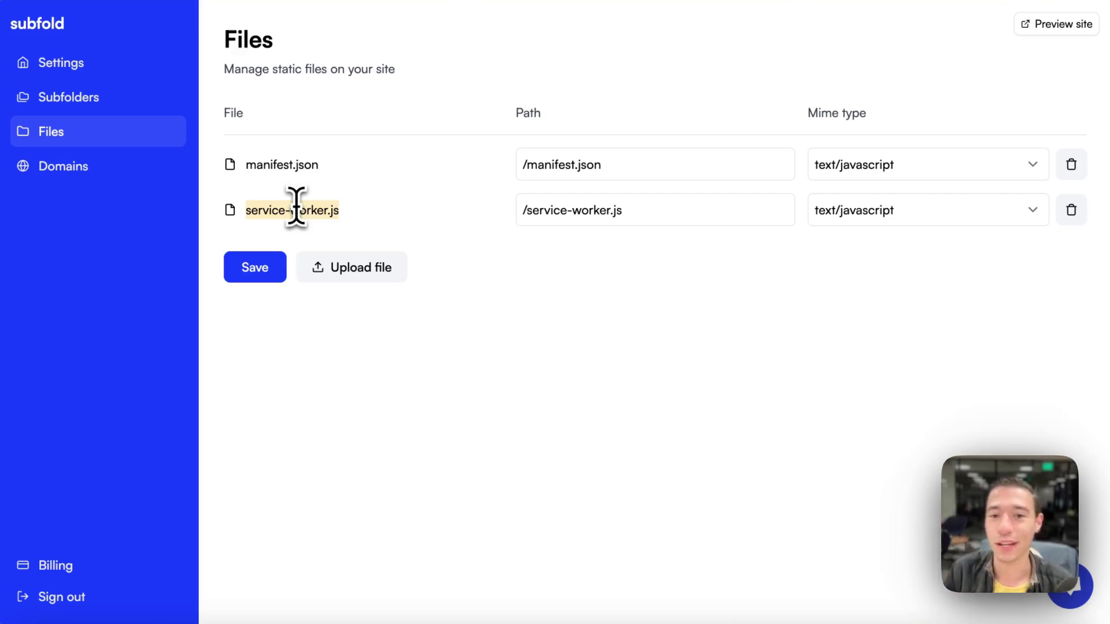
{"action": "left_click", "coordinate": [634, 211]}
{"action": "left_click_drag", "start_coordinate": [634, 211], "coordinate": [528, 208]}
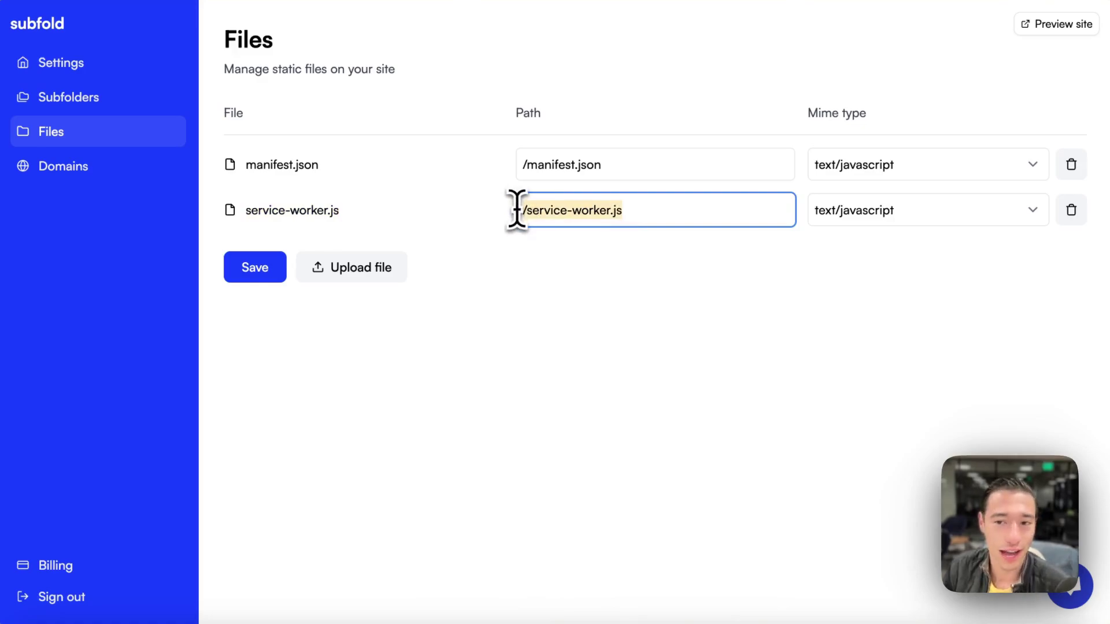
Save the Subfold file settings and preview the site at wized-push.subfold.world
{"action": "left_click", "coordinate": [255, 273]}
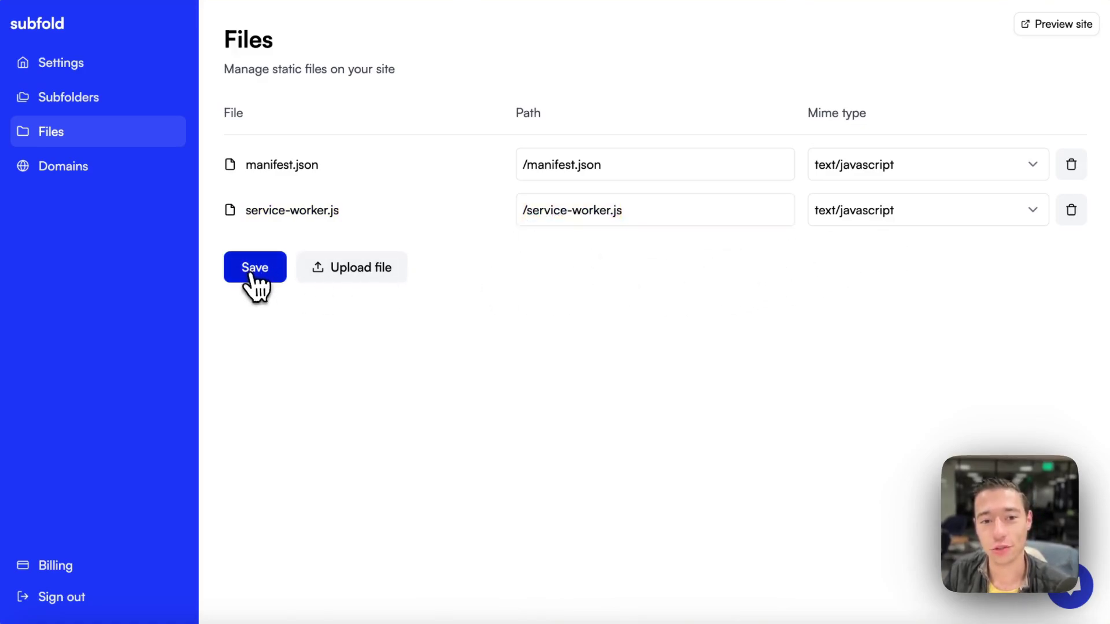
{"action": "left_click", "coordinate": [634, 372]}
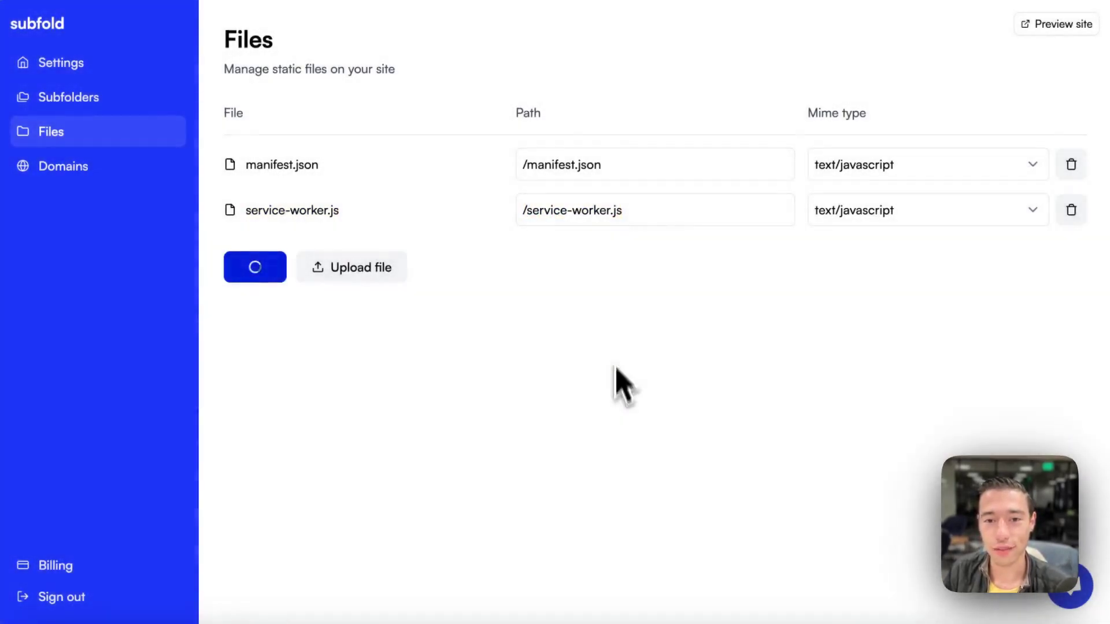
{"action": "triple_click", "coordinate": [640, 210]}
{"action": "key", "text": "super+c"}
{"action": "left_click_drag", "start_coordinate": [642, 212], "coordinate": [528, 229]}
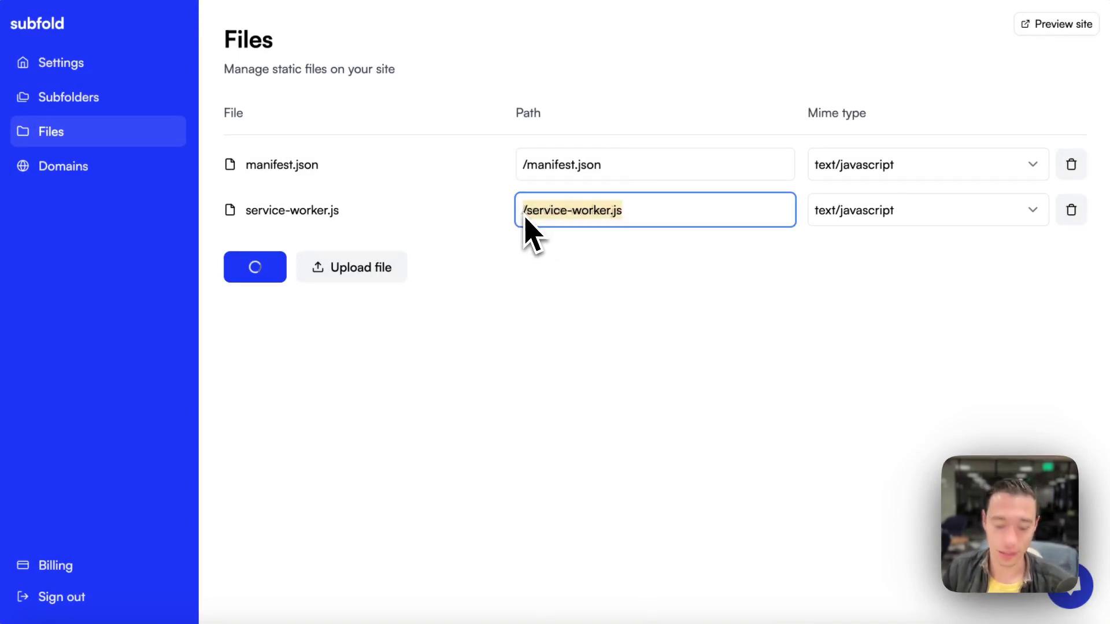
{"action": "left_click", "coordinate": [1040, 28]}
Load wized-push.subfold.world/service-worker.js, which returns a 404 page
{"action": "mouse_move", "coordinate": [2, 75]}
{"action": "left_click", "coordinate": [29, 52]}
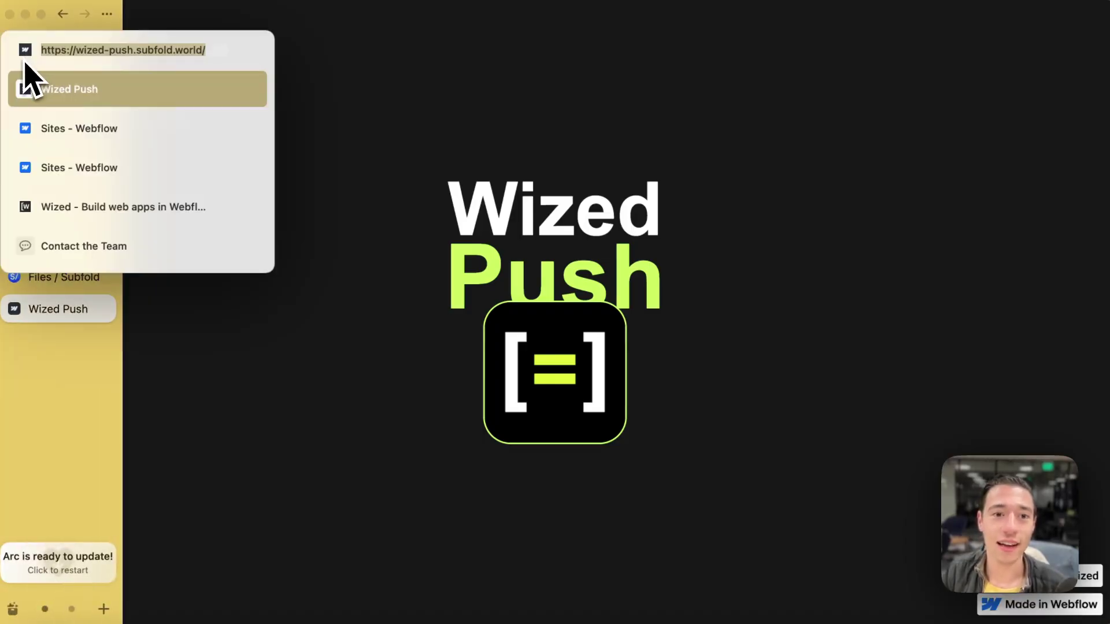
{"action": "type", "text": "/"}
{"action": "key", "text": "super+v"}
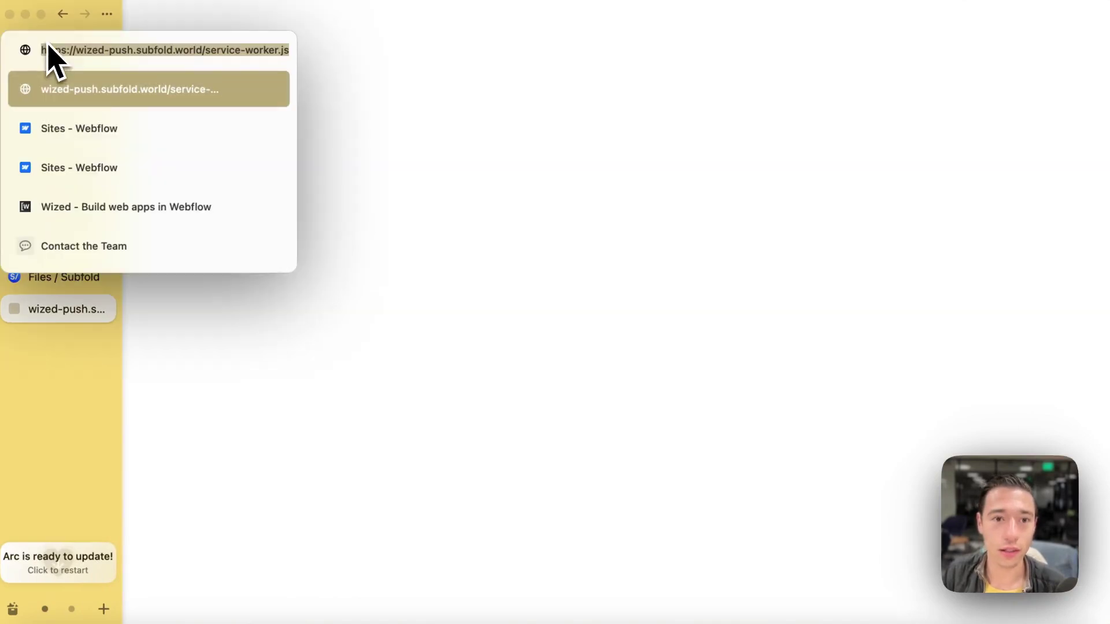
{"action": "left_click", "coordinate": [213, 49]}
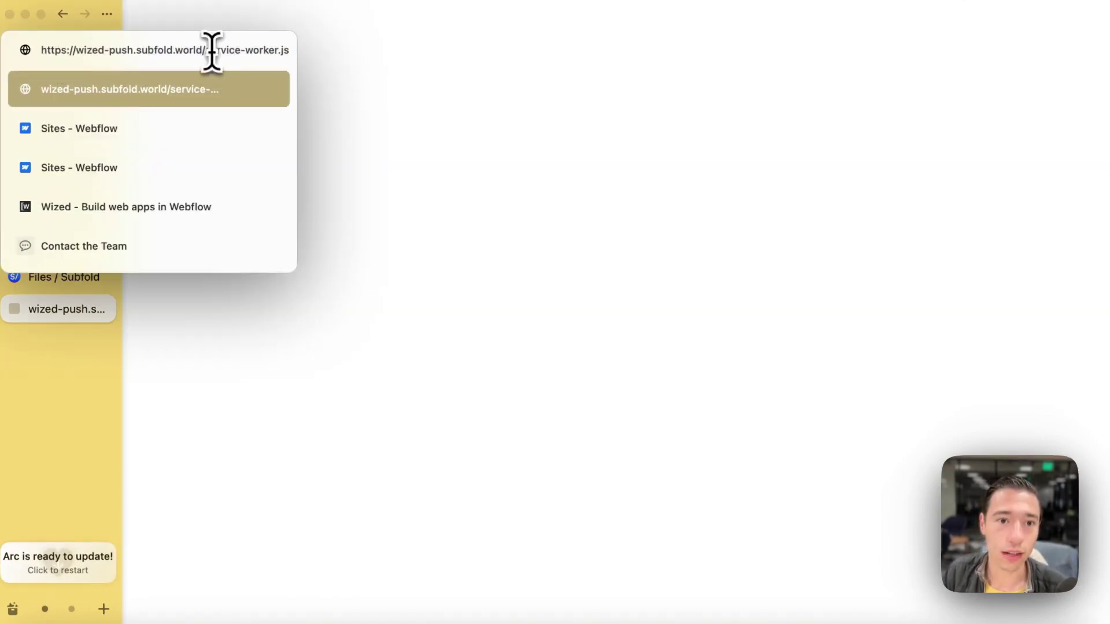
{"action": "left_click_drag", "start_coordinate": [234, 50], "coordinate": [359, 69]}
{"action": "key", "text": "Escape"}
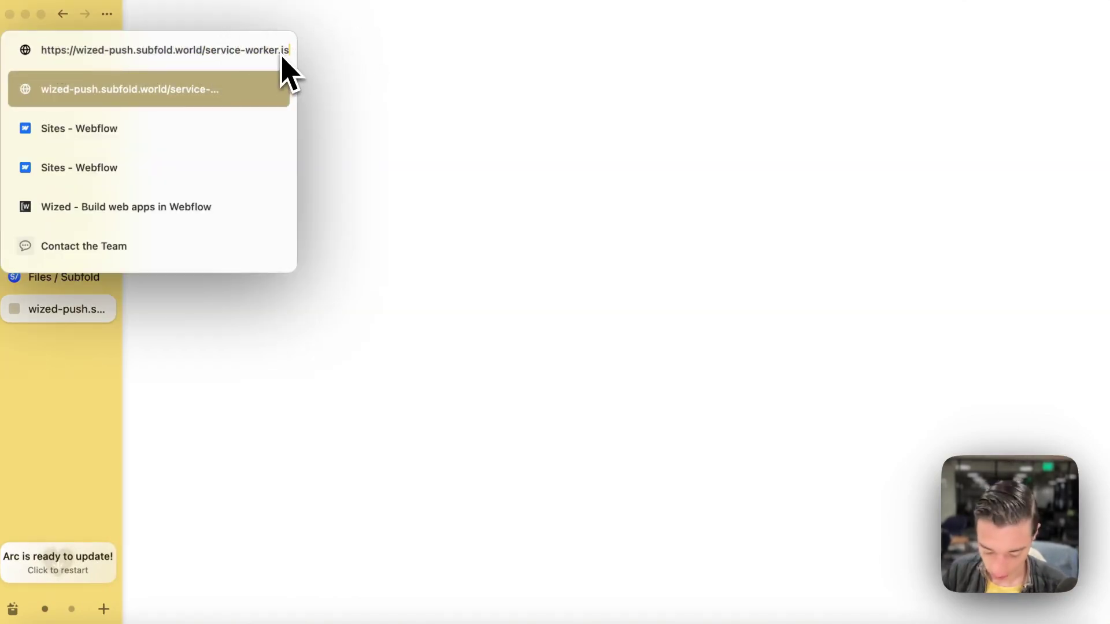
{"action": "mouse_move", "coordinate": [3, 99]}
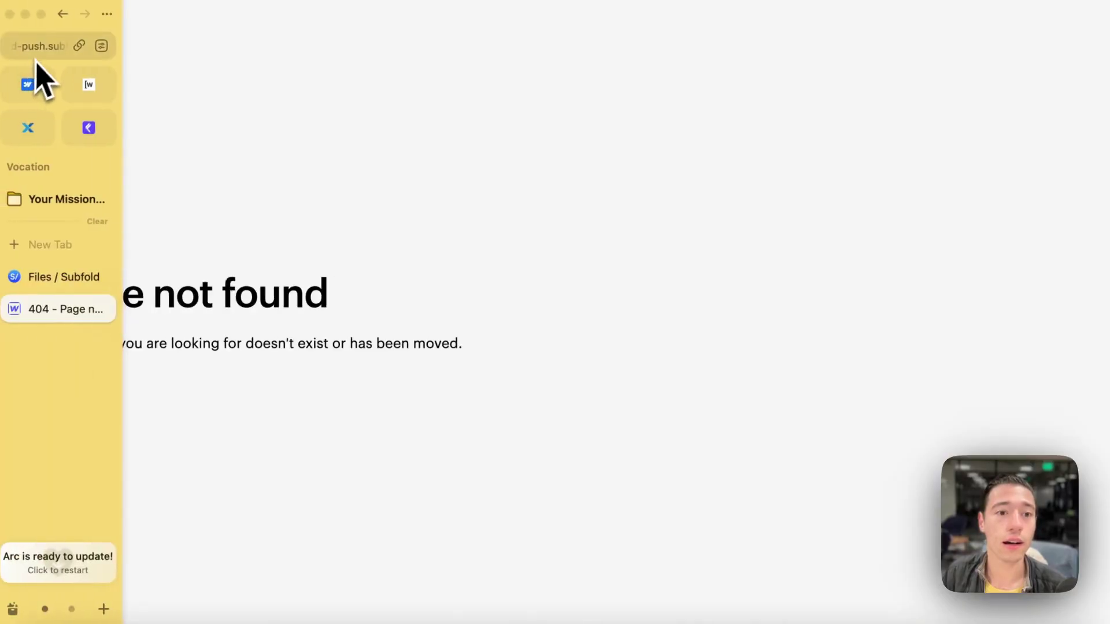
{"action": "left_click", "coordinate": [46, 47]}
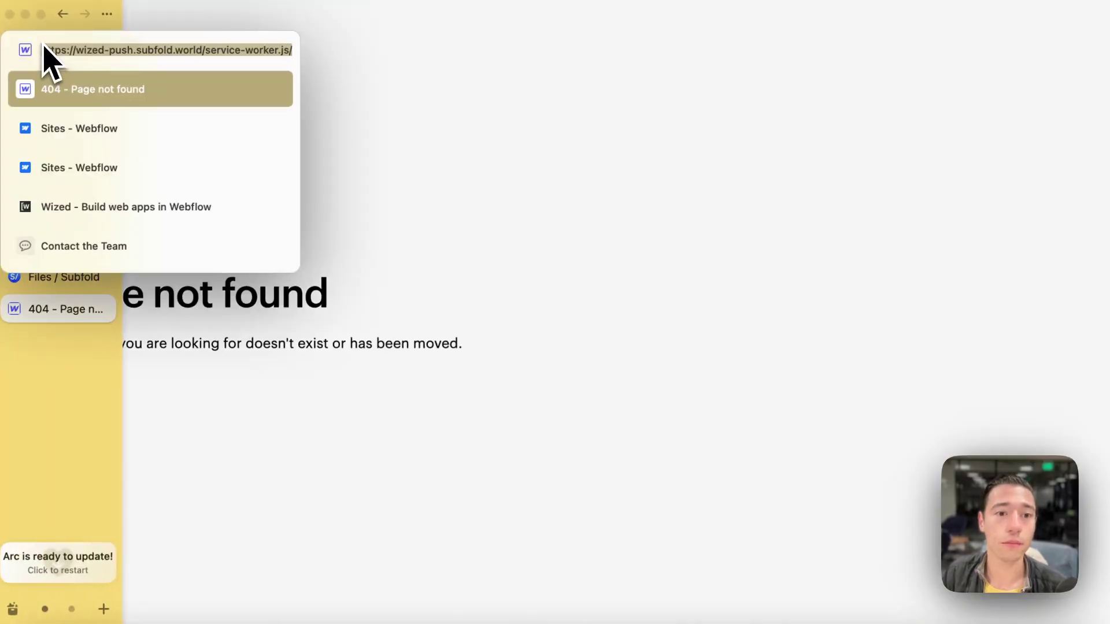
{"action": "left_click", "coordinate": [86, 90]}
Re-save the Subfold file settings and return to the service-worker.js tab
{"action": "mouse_move", "coordinate": [0, 240]}
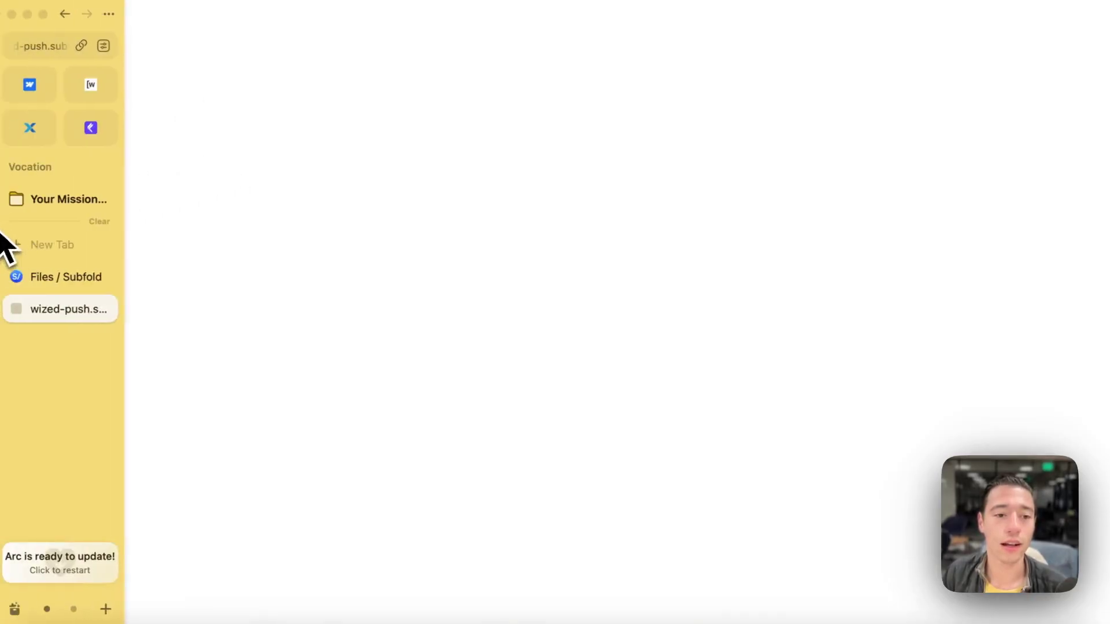
{"action": "left_click", "coordinate": [52, 277]}
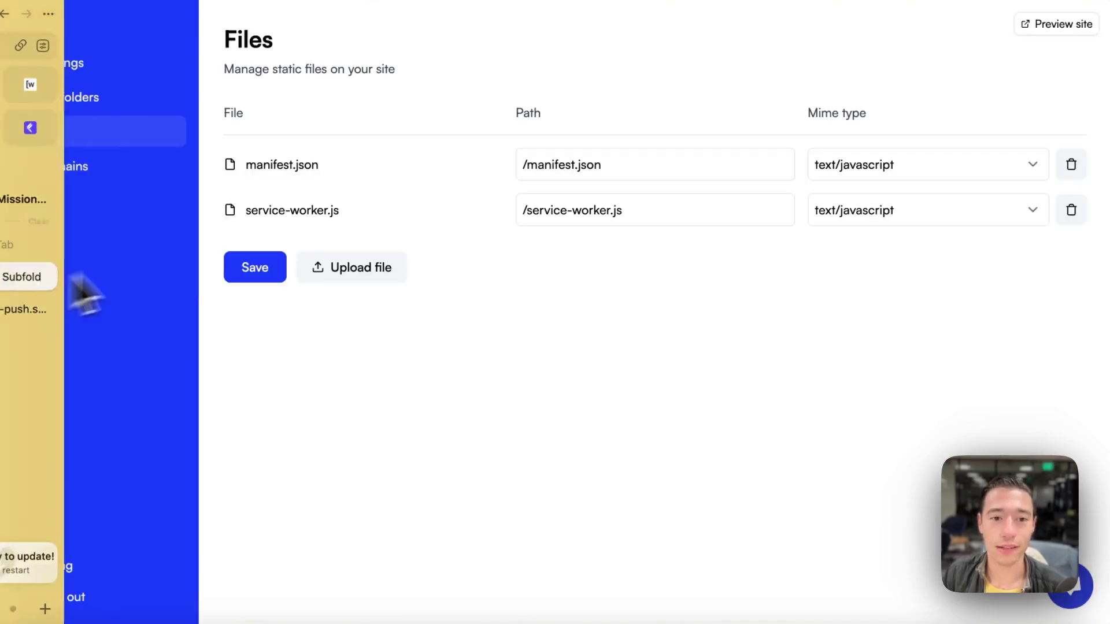
{"action": "left_click", "coordinate": [252, 268]}
{"action": "left_click", "coordinate": [581, 374]}
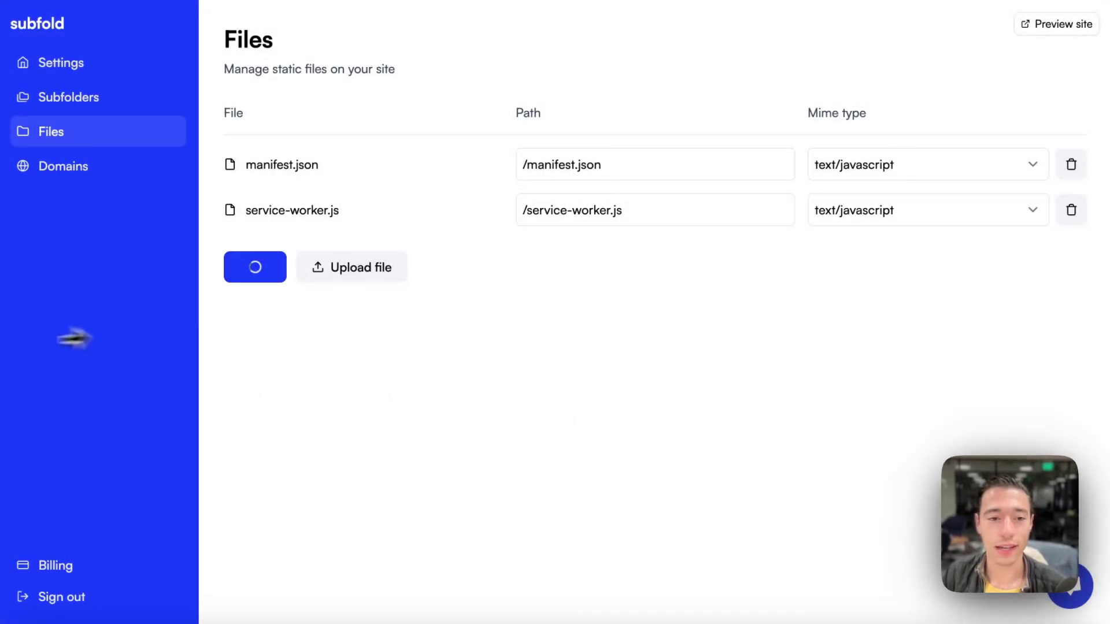
{"action": "mouse_move", "coordinate": [3, 330]}
{"action": "left_click", "coordinate": [50, 312]}
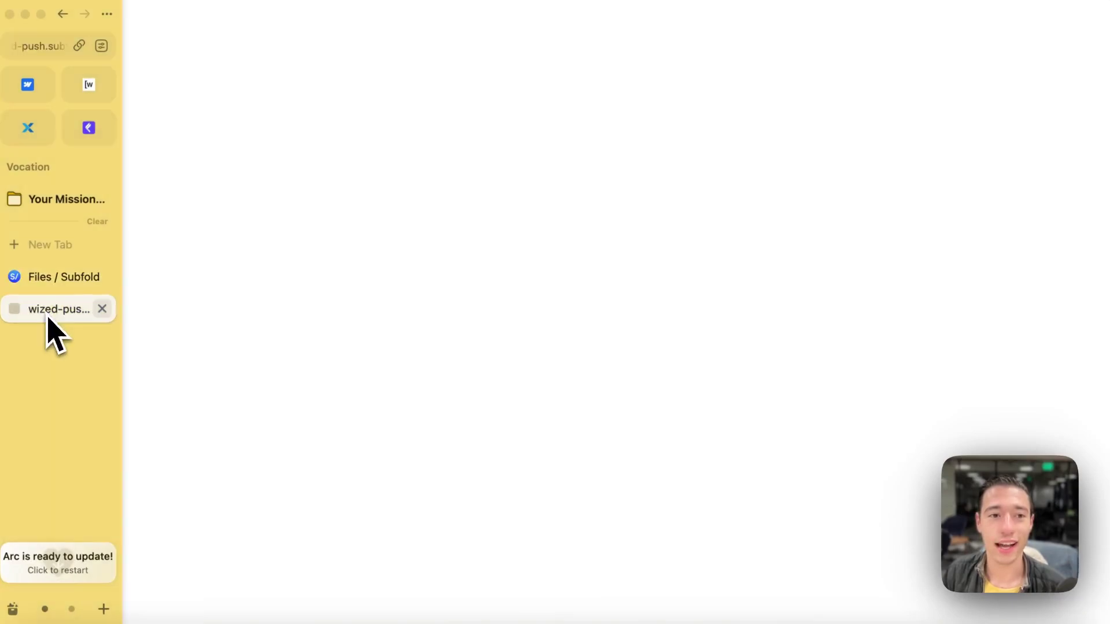
Reload the service-worker.js address so the caching script now displays
{"action": "left_click", "coordinate": [31, 53]}
{"action": "key", "text": "Right"}
{"action": "key", "text": "Return"}
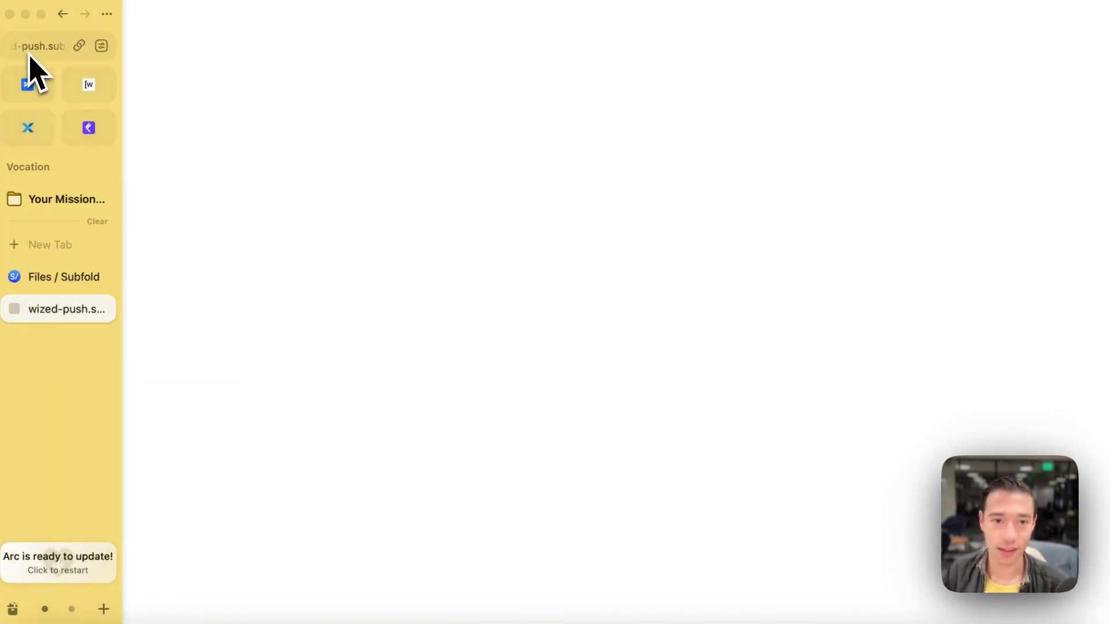
{"action": "left_click", "coordinate": [33, 54]}
{"action": "key", "text": "Escape"}
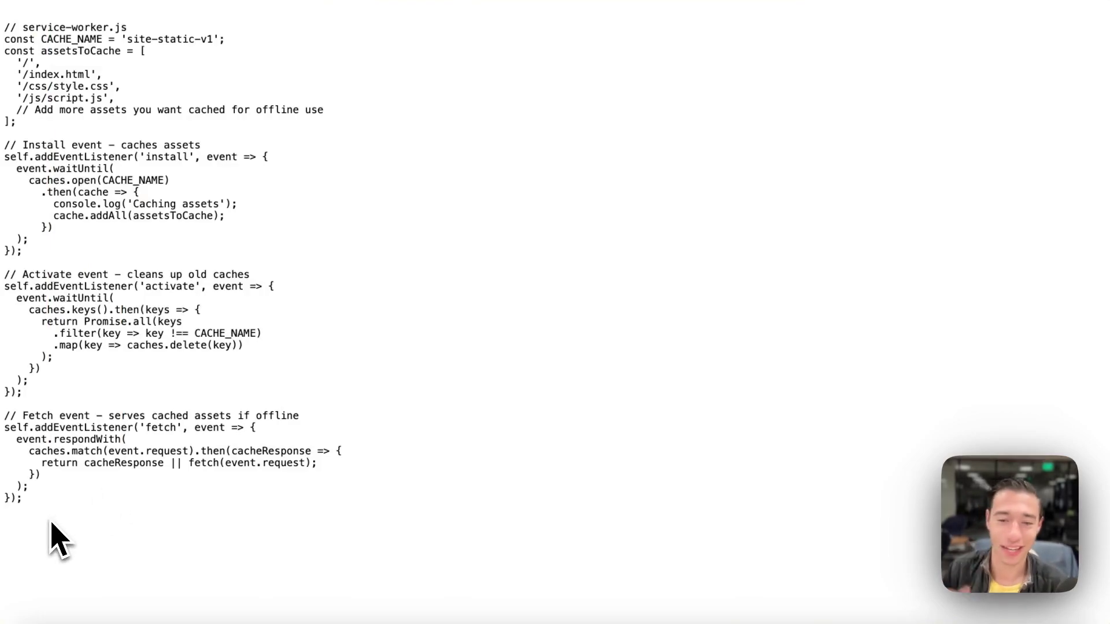
{"action": "left_click_drag", "start_coordinate": [50, 518], "coordinate": [9, 12]}
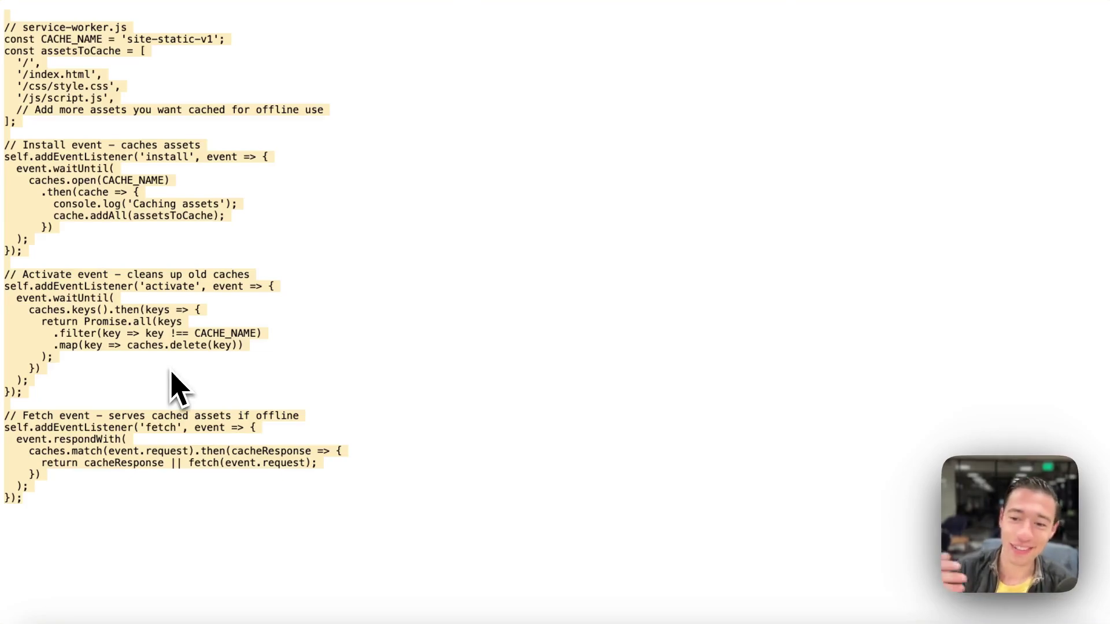
Copy the /service-worker.js path from the URL and close that tab
{"action": "mouse_move", "coordinate": [29, 441]}
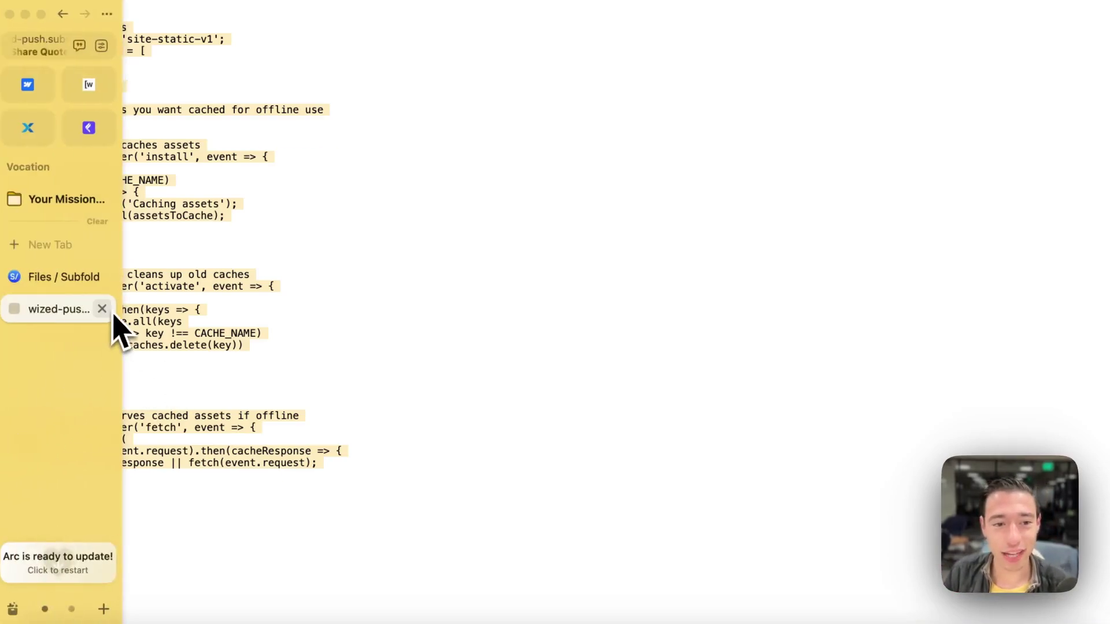
{"action": "left_click", "coordinate": [54, 45]}
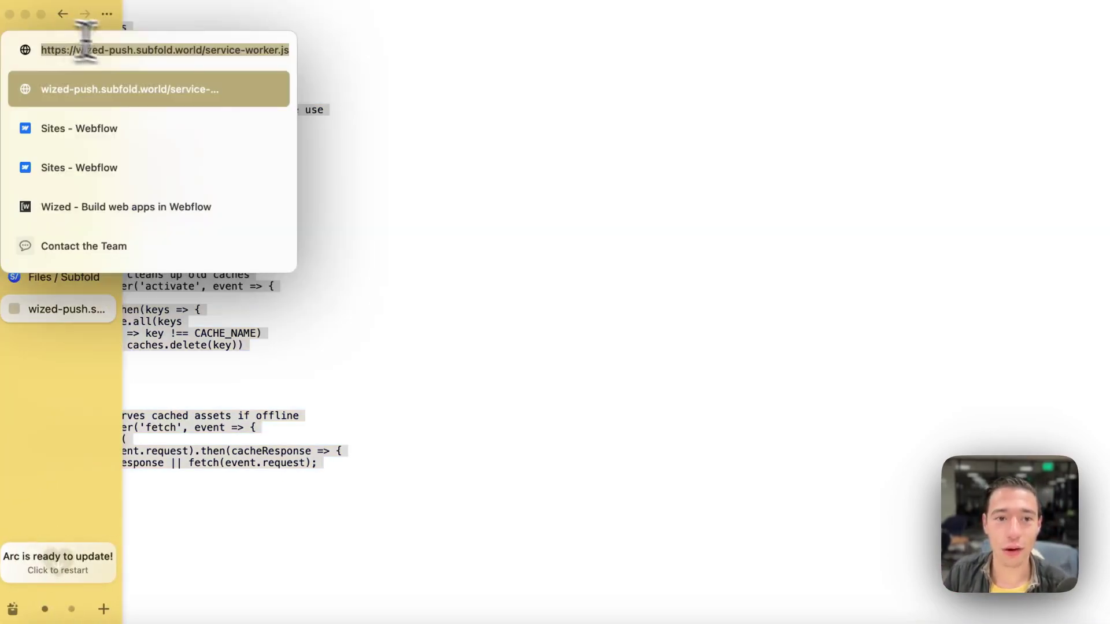
{"action": "left_click_drag", "start_coordinate": [202, 50], "coordinate": [357, 50]}
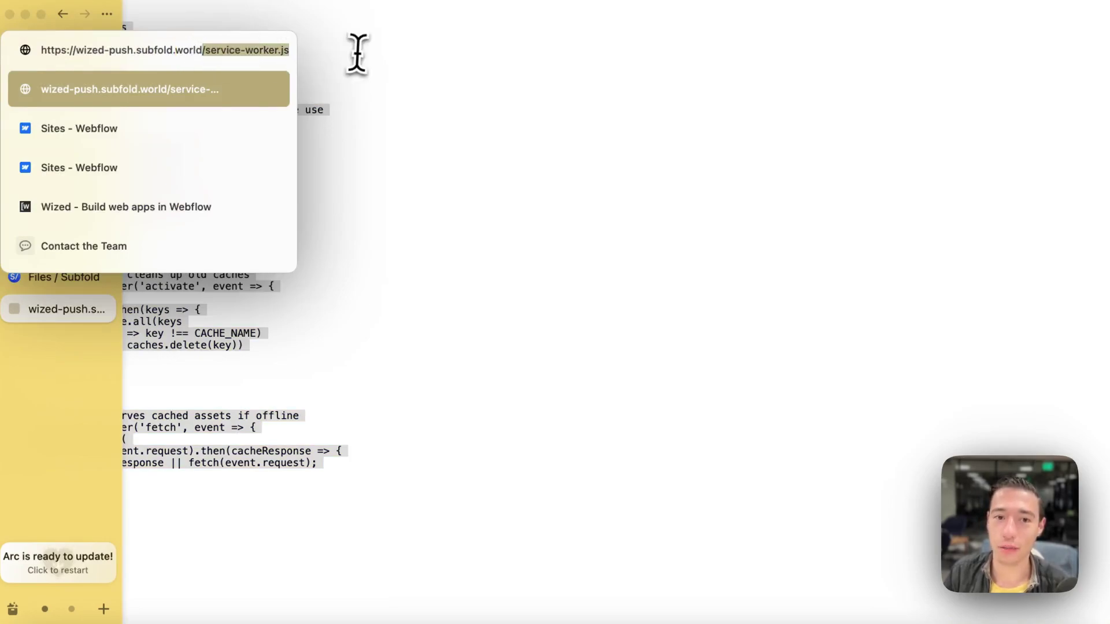
{"action": "key", "text": "Escape"}
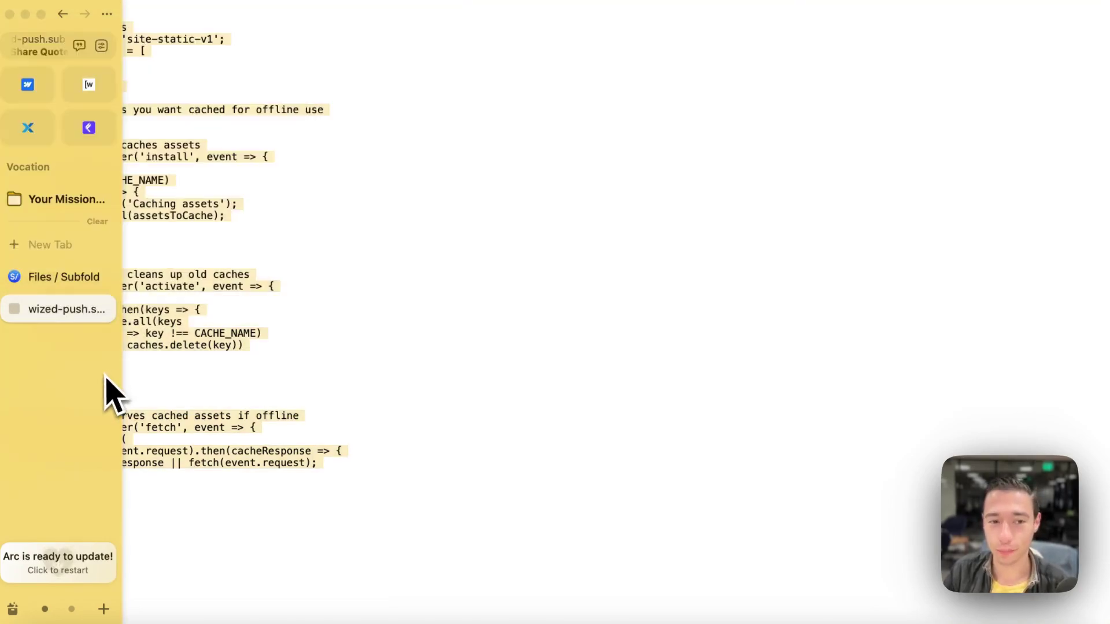
{"action": "left_click", "coordinate": [104, 310]}
Review Webflow's footer script registering /service-worker.js with scope '/'
{"action": "left_click", "coordinate": [37, 94]}
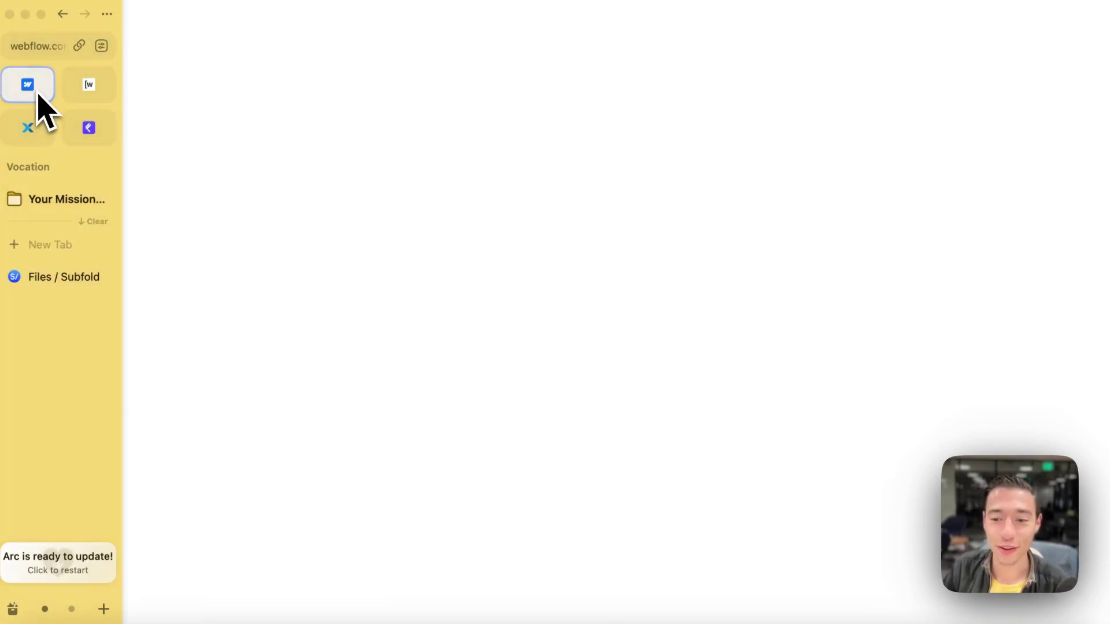
{"action": "scroll", "coordinate": [384, 389], "scroll_direction": "down", "scroll_amount": 10}
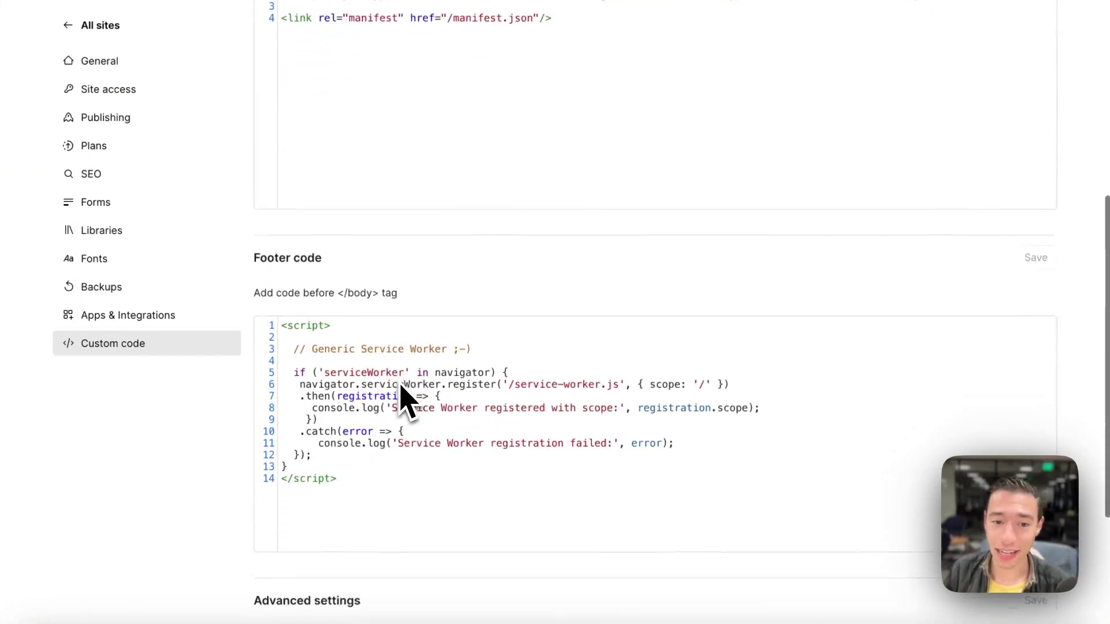
{"action": "left_click", "coordinate": [370, 428]}
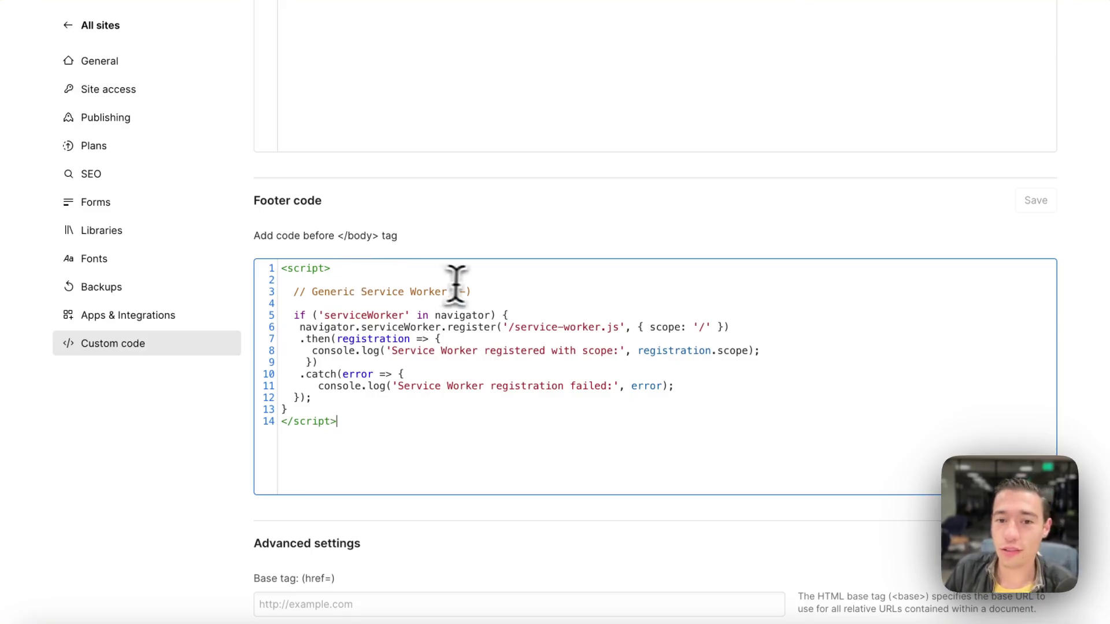
{"action": "left_click_drag", "start_coordinate": [487, 291], "coordinate": [301, 291]}
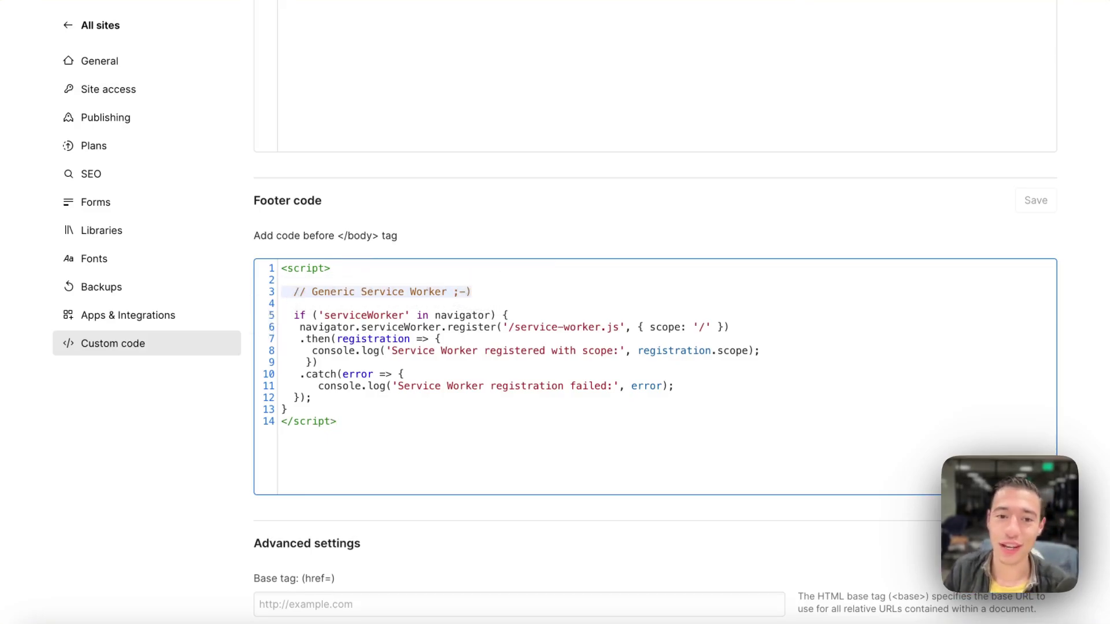
{"action": "left_click_drag", "start_coordinate": [295, 315], "coordinate": [600, 338]}
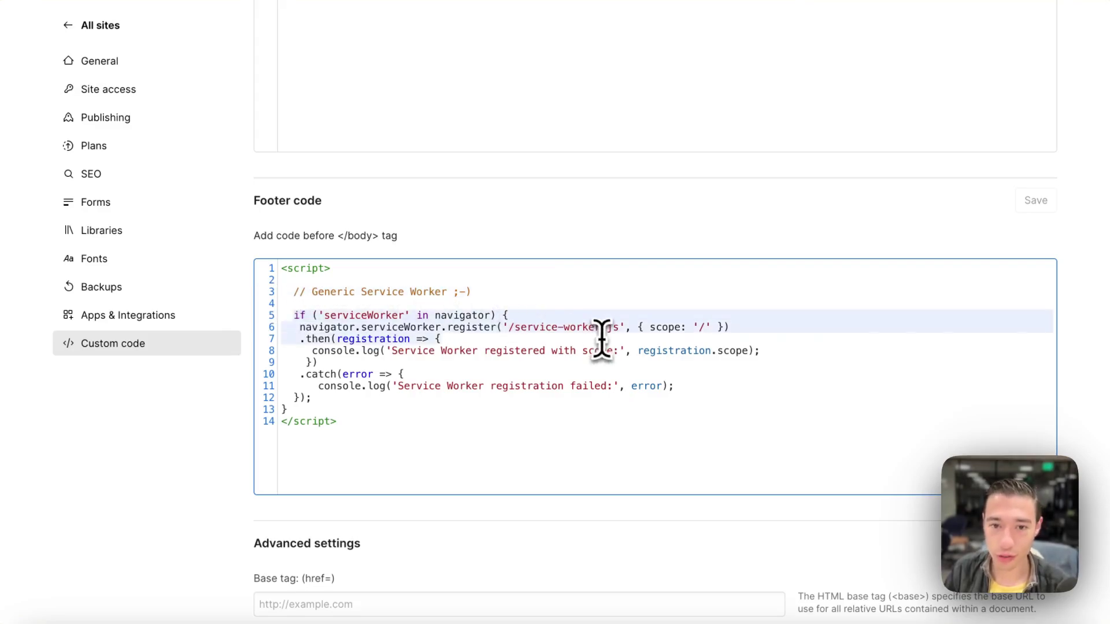
{"action": "left_click", "coordinate": [582, 385]}
{"action": "left_click_drag", "start_coordinate": [650, 327], "coordinate": [713, 328]}
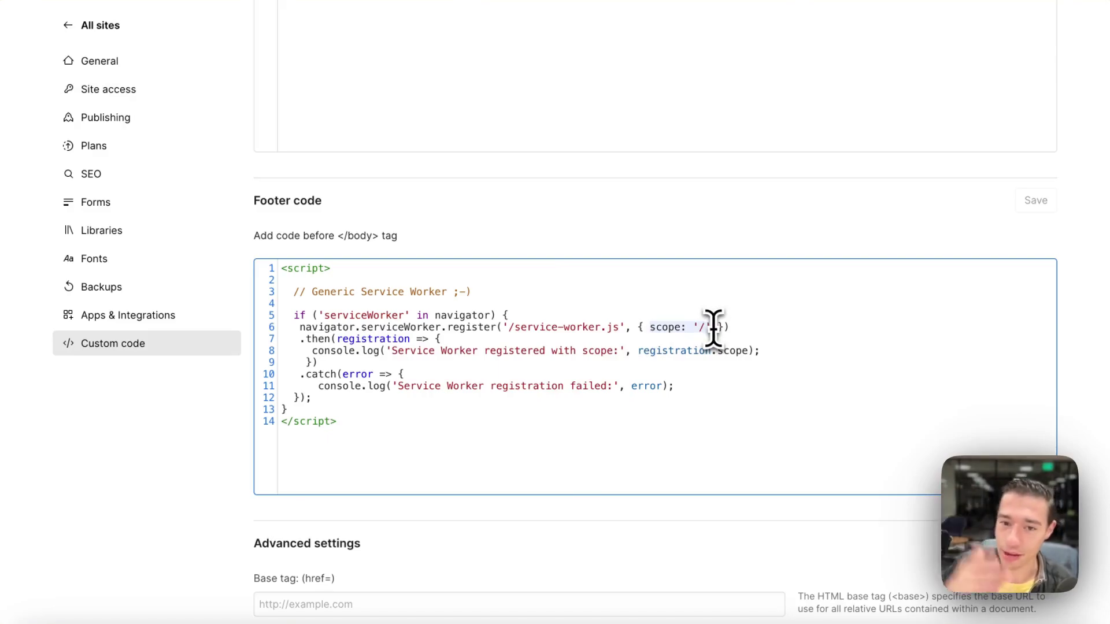
{"action": "left_click", "coordinate": [517, 324]}
{"action": "left_click_drag", "start_coordinate": [510, 327], "coordinate": [619, 327]}
Find service-worker.js at /service-worker.js on Subfold's Files page
{"action": "mouse_move", "coordinate": [44, 335]}
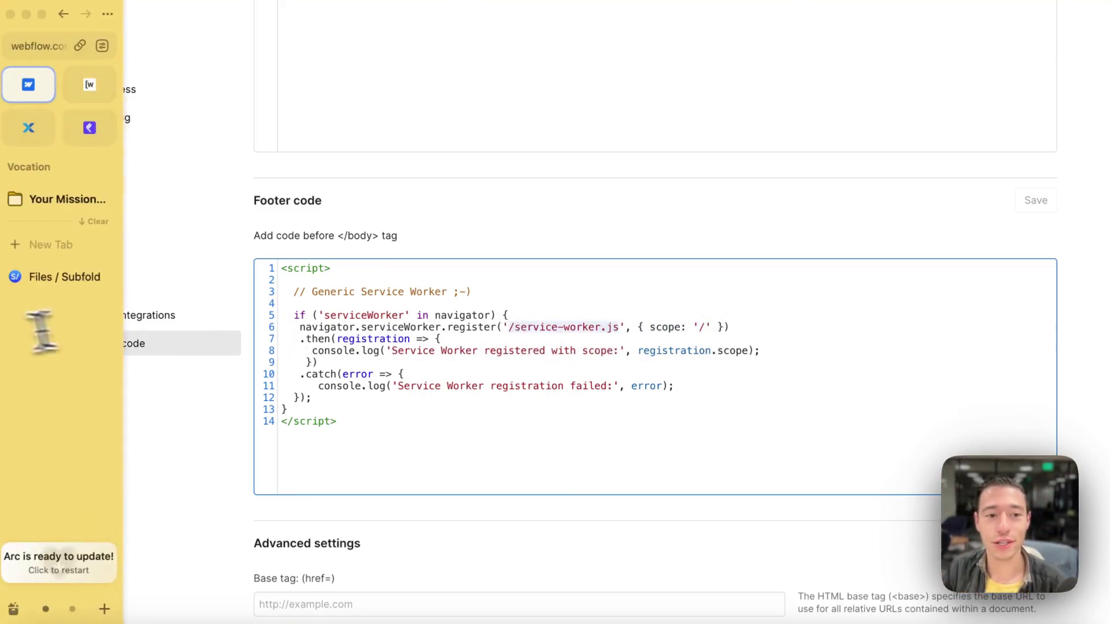
{"action": "left_click", "coordinate": [52, 276]}
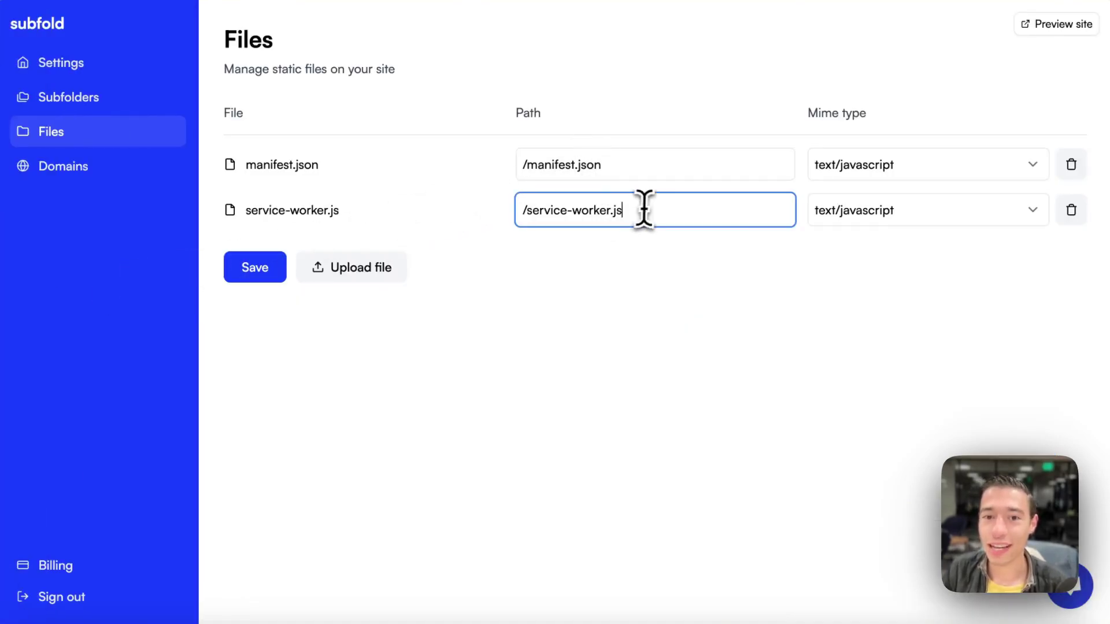
{"action": "left_click_drag", "start_coordinate": [644, 210], "coordinate": [521, 209]}
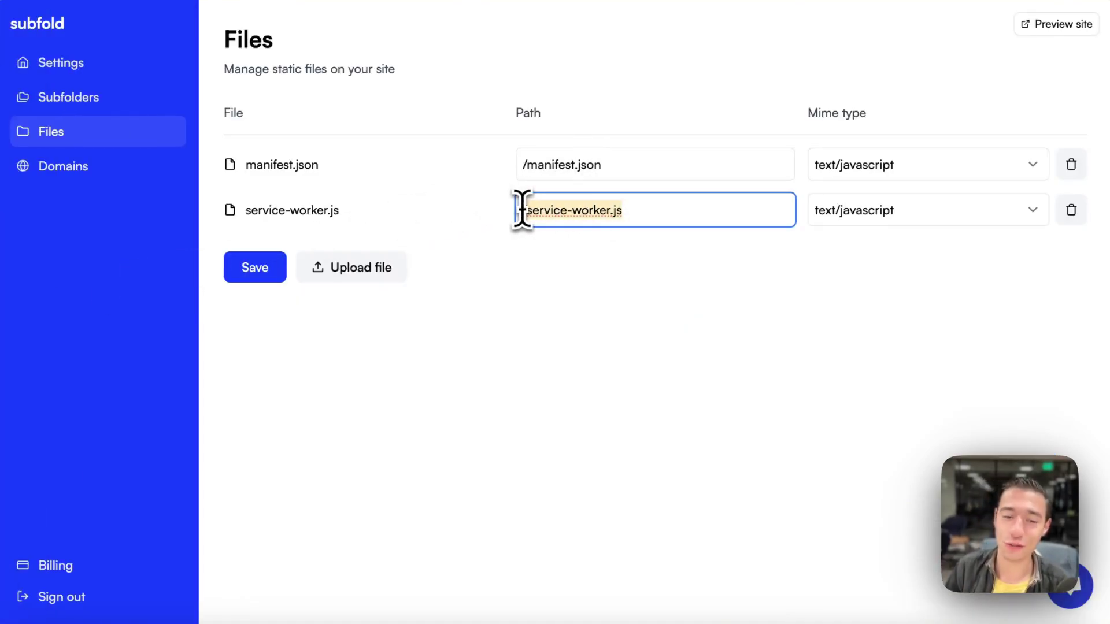
Go back to Webflow's Custom code settings and review the footer registration script
{"action": "mouse_move", "coordinate": [3, 174]}
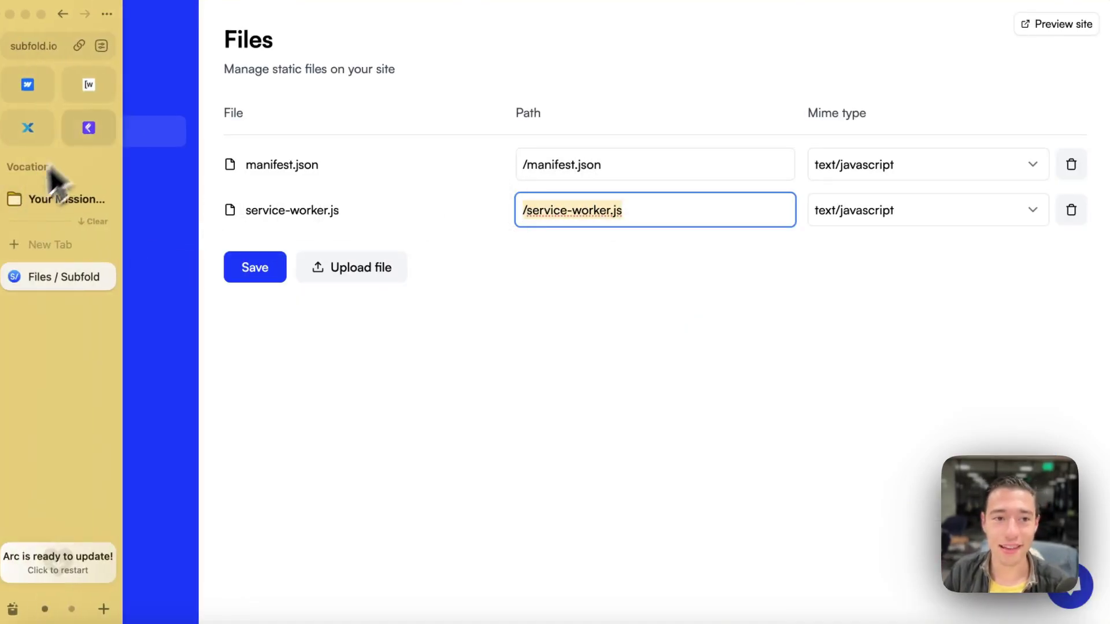
{"action": "left_click", "coordinate": [87, 88]}
{"action": "left_click", "coordinate": [28, 86]}
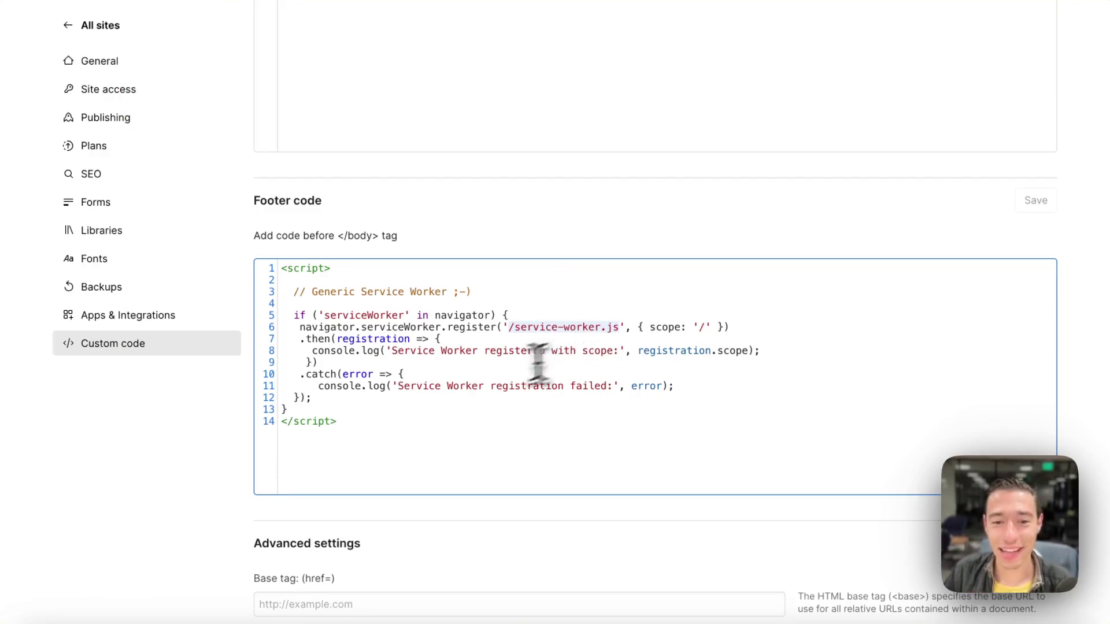
{"action": "left_click", "coordinate": [367, 347]}
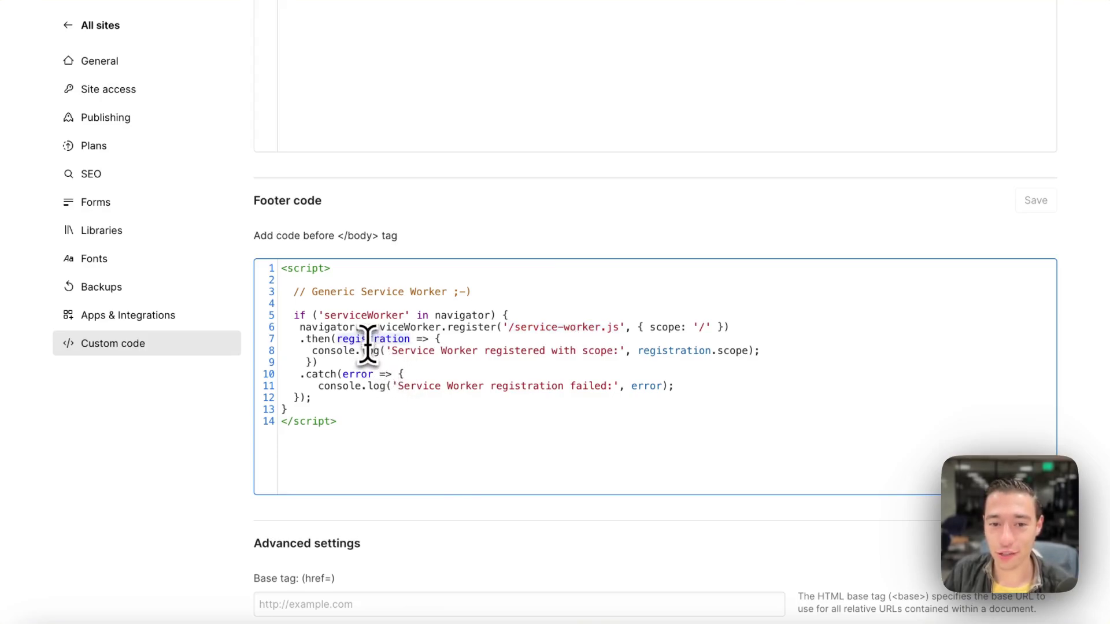
{"action": "left_click", "coordinate": [432, 351]}
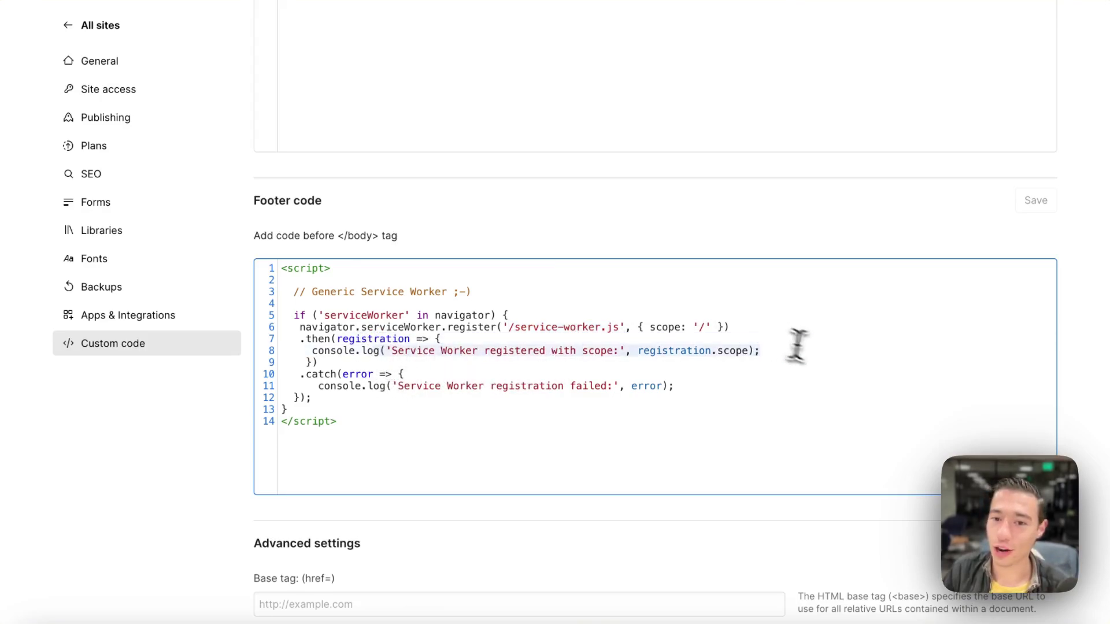
{"action": "left_click", "coordinate": [322, 392]}
{"action": "left_click", "coordinate": [702, 387]}
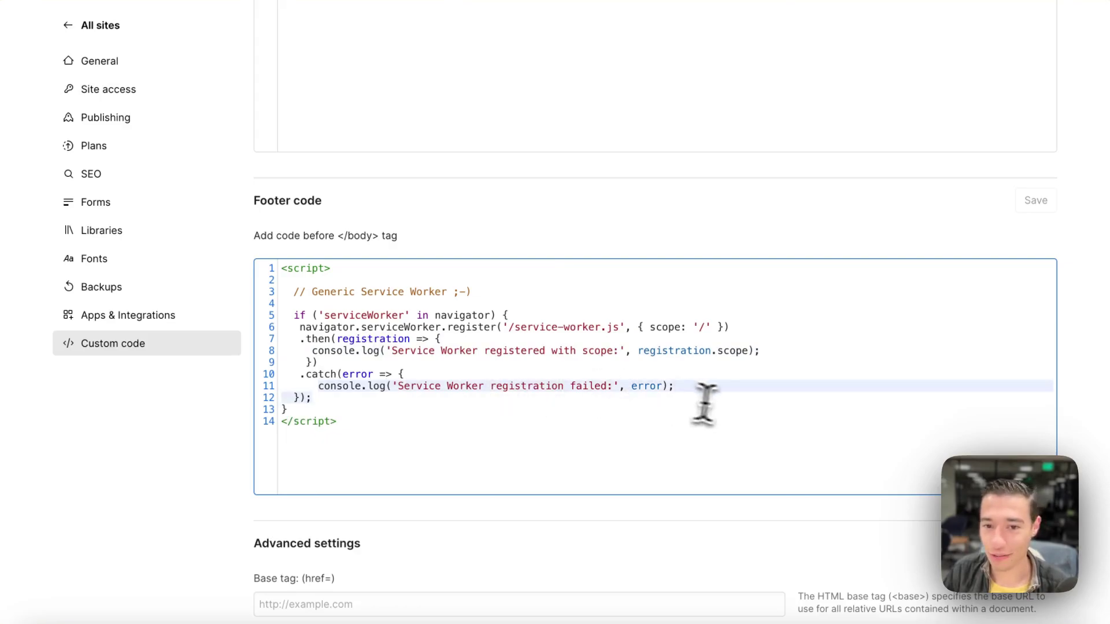
{"action": "scroll", "coordinate": [661, 393], "scroll_direction": "up", "scroll_amount": 10}
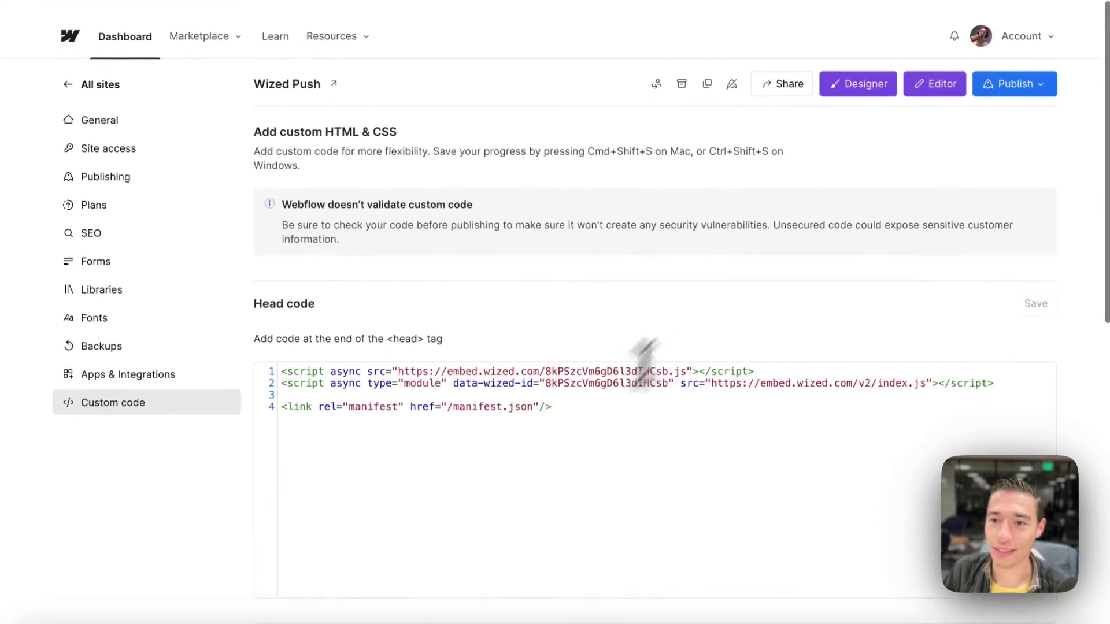
Publish the site to wized-push.webflow.io, then open pwabridge.com in a new tab
{"action": "left_click", "coordinate": [1013, 72]}
{"action": "left_click", "coordinate": [992, 292]}
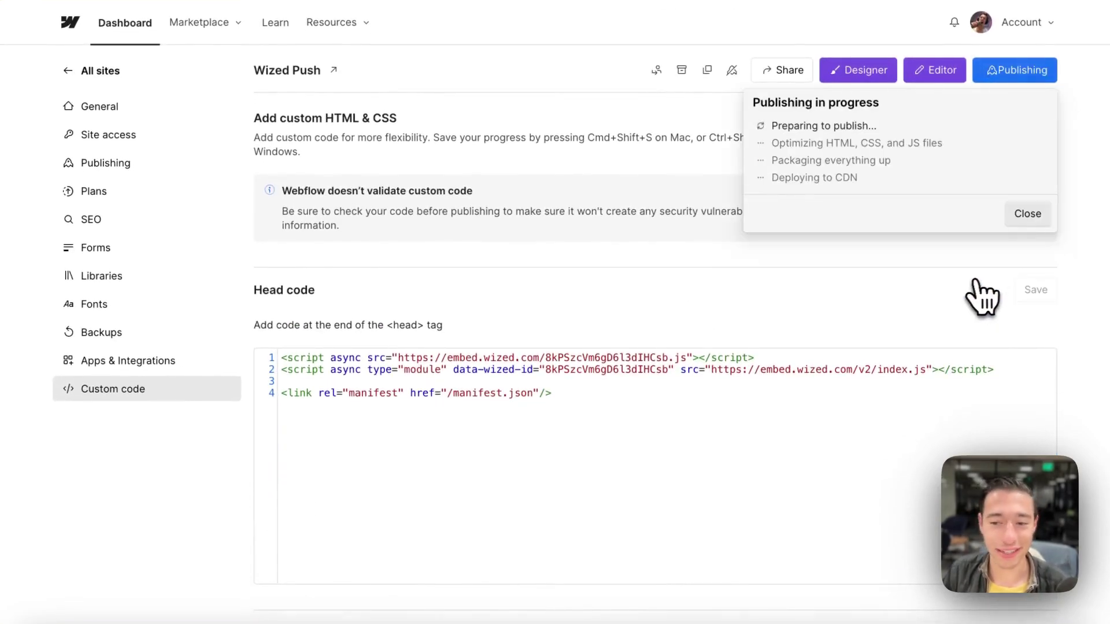
{"action": "mouse_move", "coordinate": [94, 372]}
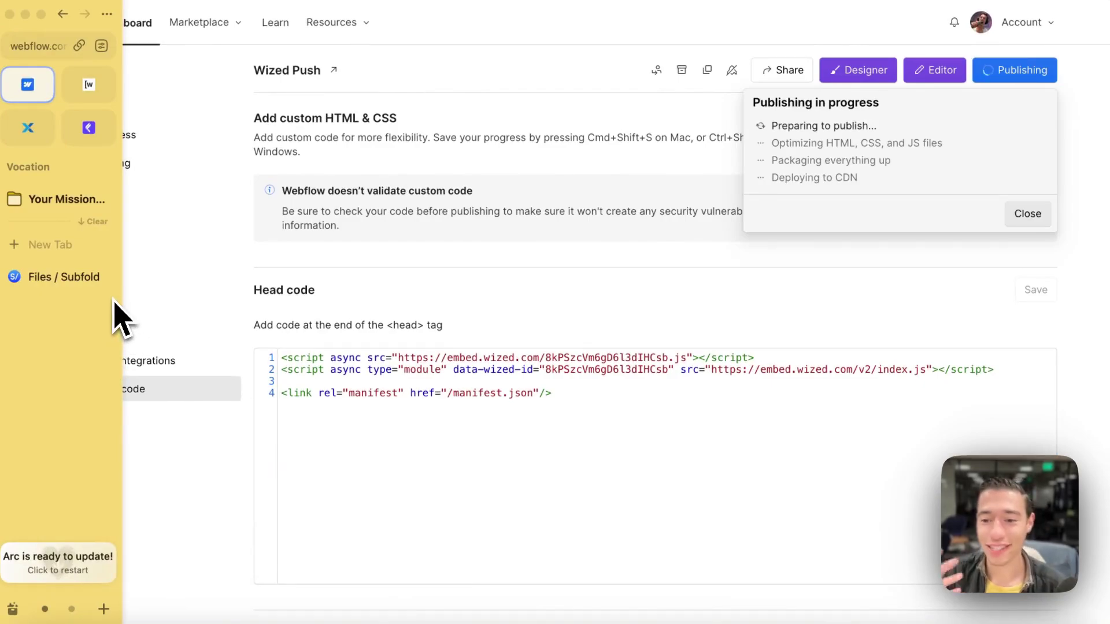
{"action": "left_click", "coordinate": [46, 243]}
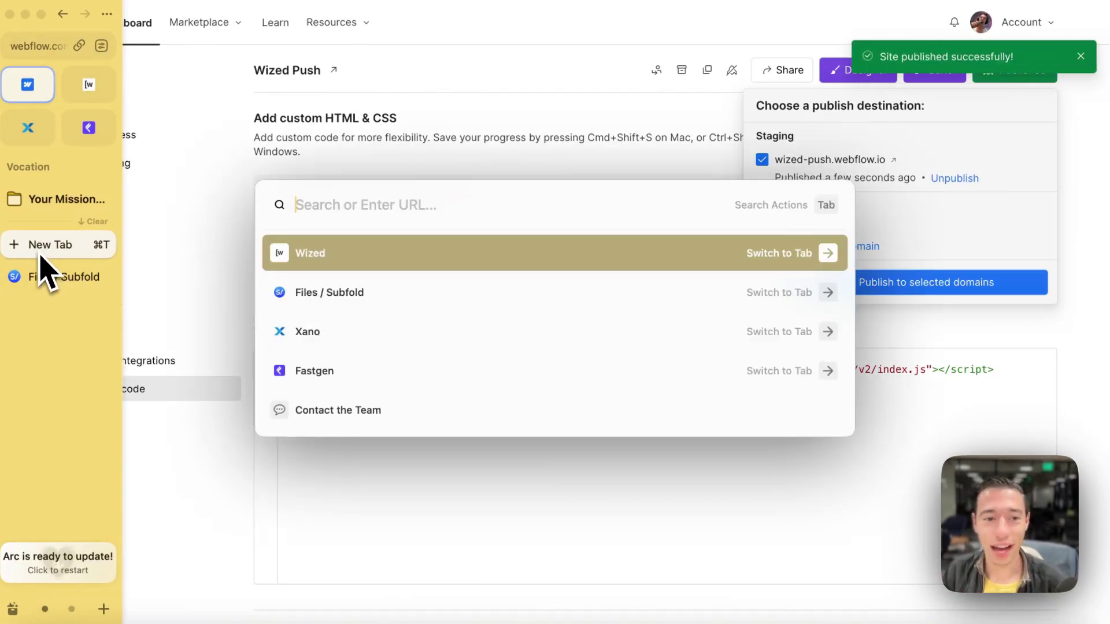
{"action": "type", "text": "pwa"}
{"action": "key", "text": "Return"}
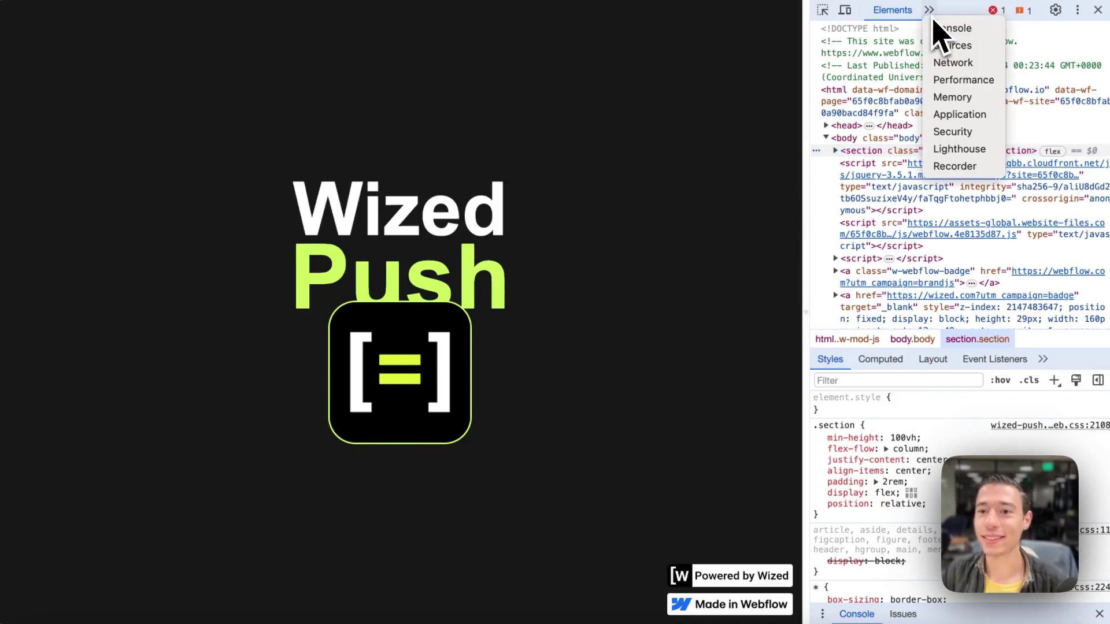
Clear the DevTools console and reload pwabridge.com to see the service worker registration log
{"action": "left_click", "coordinate": [961, 30]}
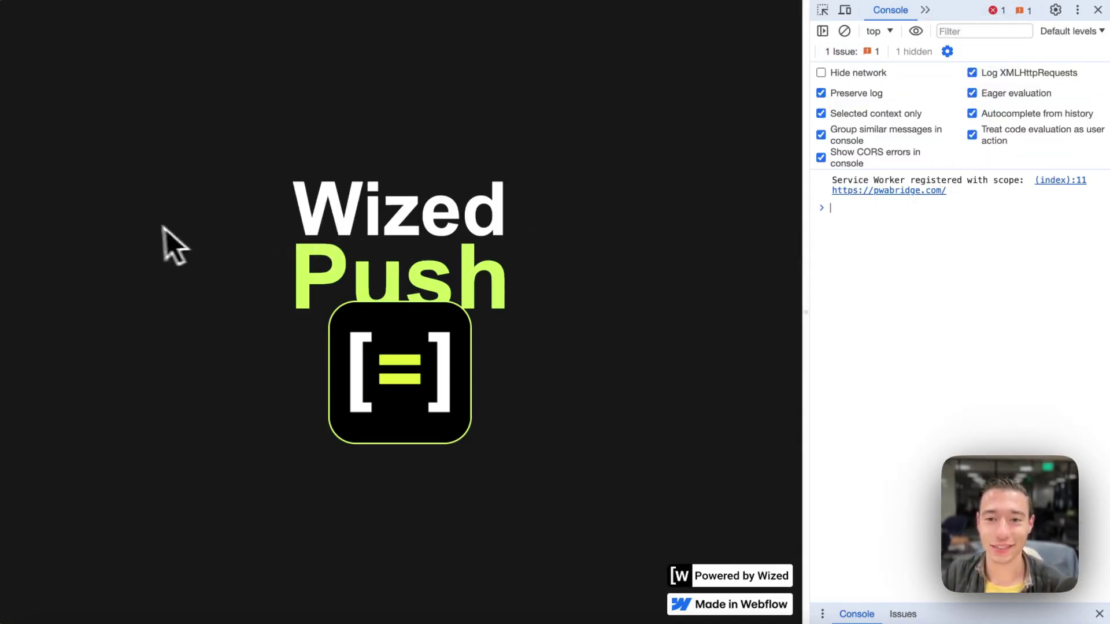
{"action": "left_click", "coordinate": [844, 31]}
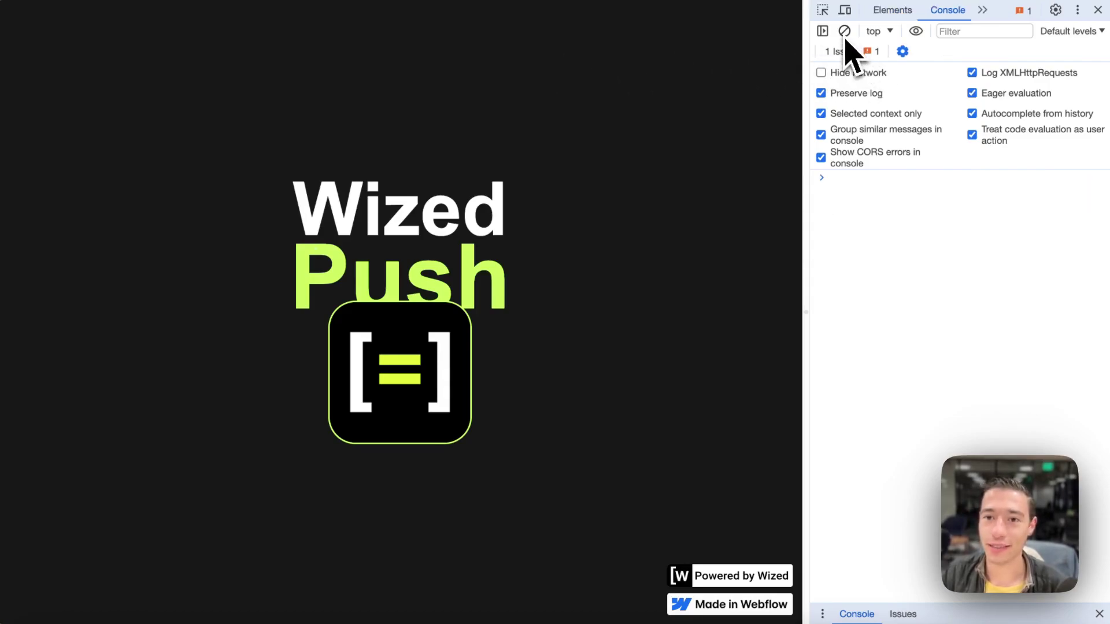
{"action": "mouse_move", "coordinate": [40, 129]}
{"action": "left_click", "coordinate": [39, 47]}
{"action": "key", "text": "Return"}
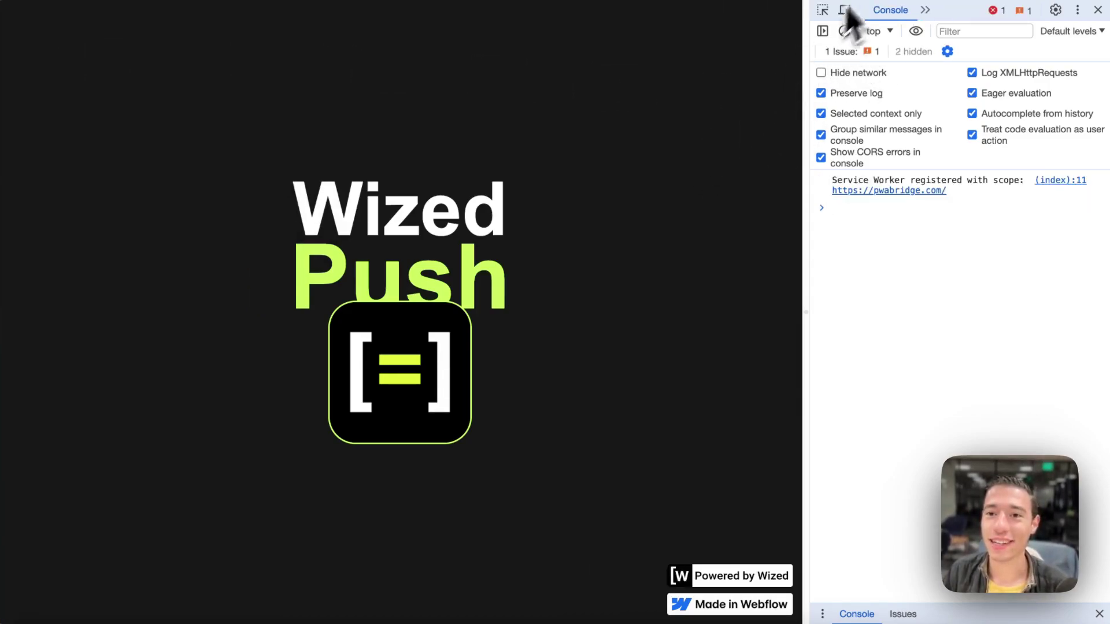
Turn Wi-Fi off and reload the Wized Push page offline
{"action": "left_click", "coordinate": [905, 2]}
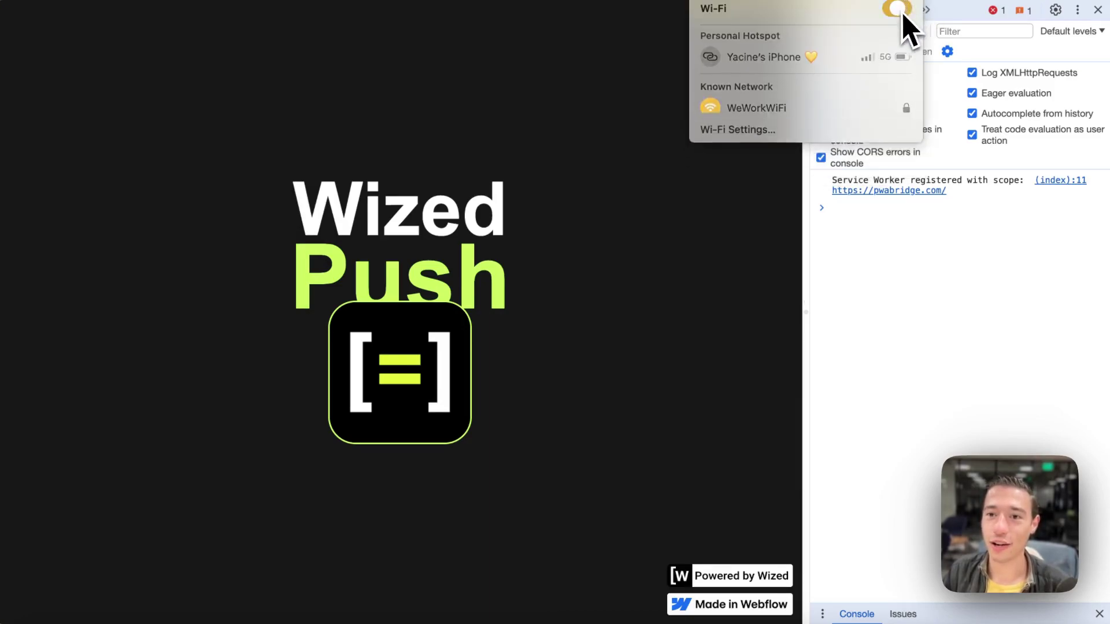
{"action": "left_click", "coordinate": [896, 9]}
{"action": "mouse_move", "coordinate": [3, 174]}
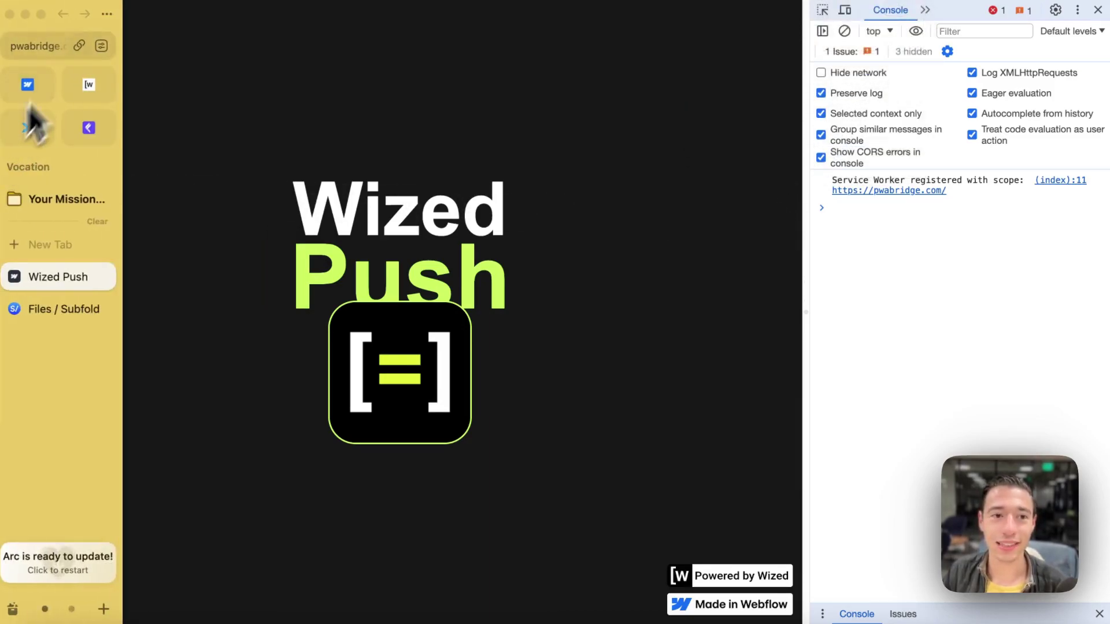
{"action": "left_click", "coordinate": [44, 46]}
{"action": "key", "text": "Return"}
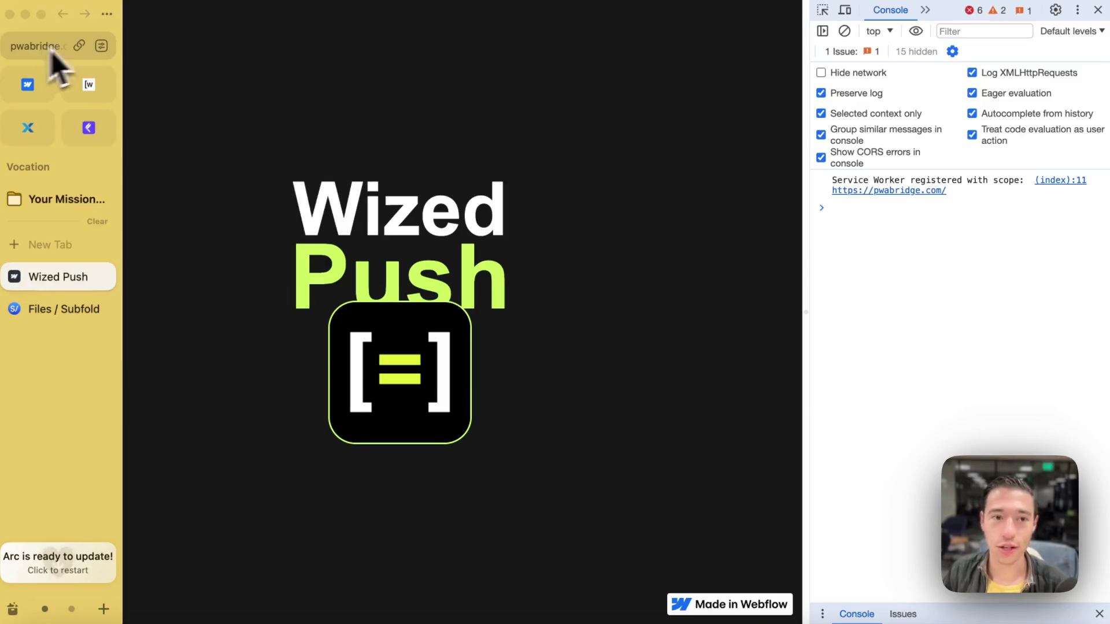
Open pwabridge.com in a fresh tab while offline
{"action": "mouse_move", "coordinate": [8, 210]}
{"action": "left_click", "coordinate": [49, 247]}
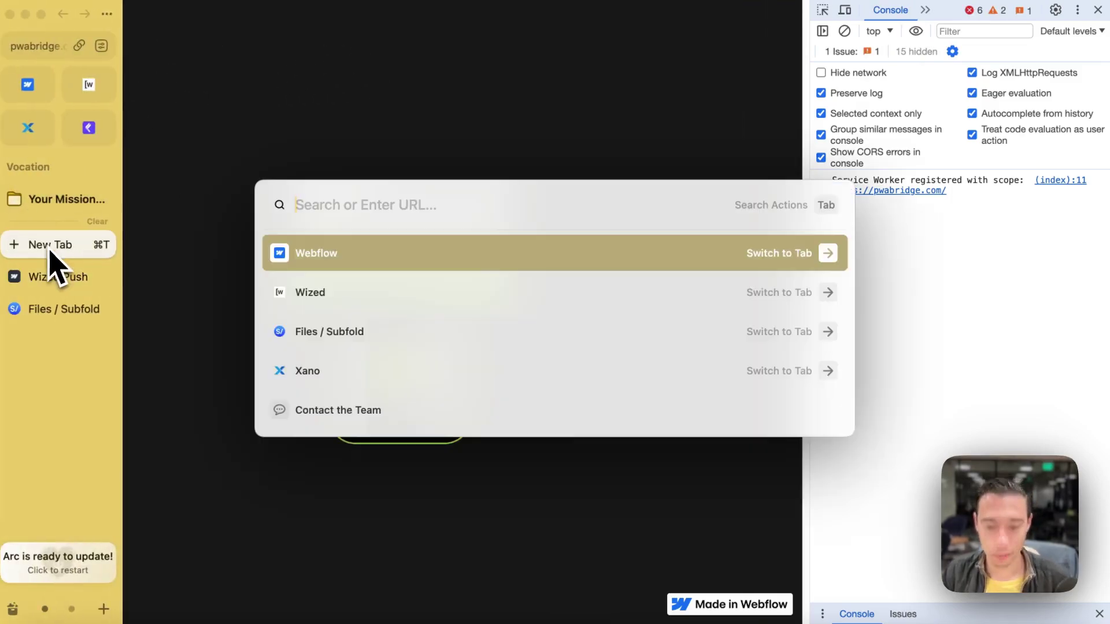
{"action": "type", "text": "pwa"}
{"action": "key", "text": "Return"}
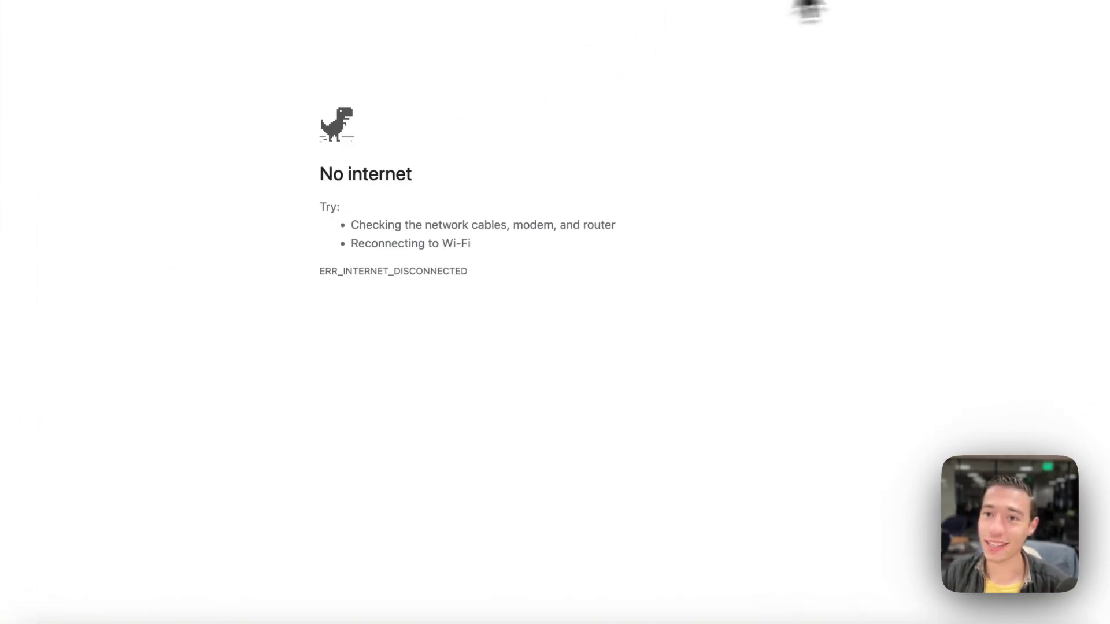
Turn Wi-Fi back on and reload the Wized Push tab
{"action": "left_click", "coordinate": [919, 4]}
{"action": "left_click", "coordinate": [901, 10]}
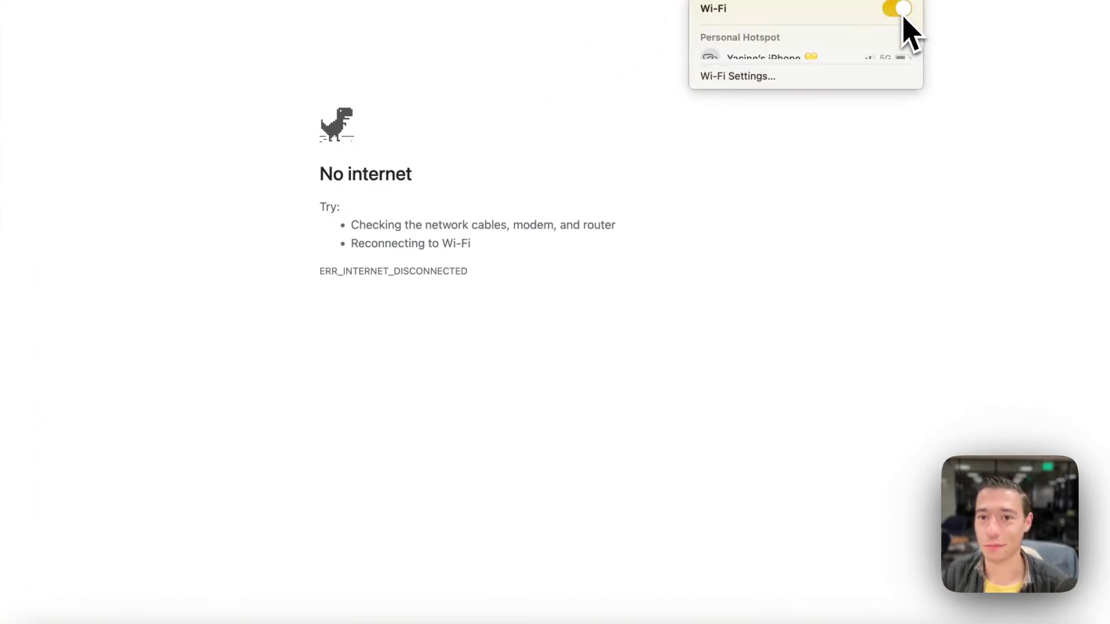
{"action": "left_click", "coordinate": [887, 205]}
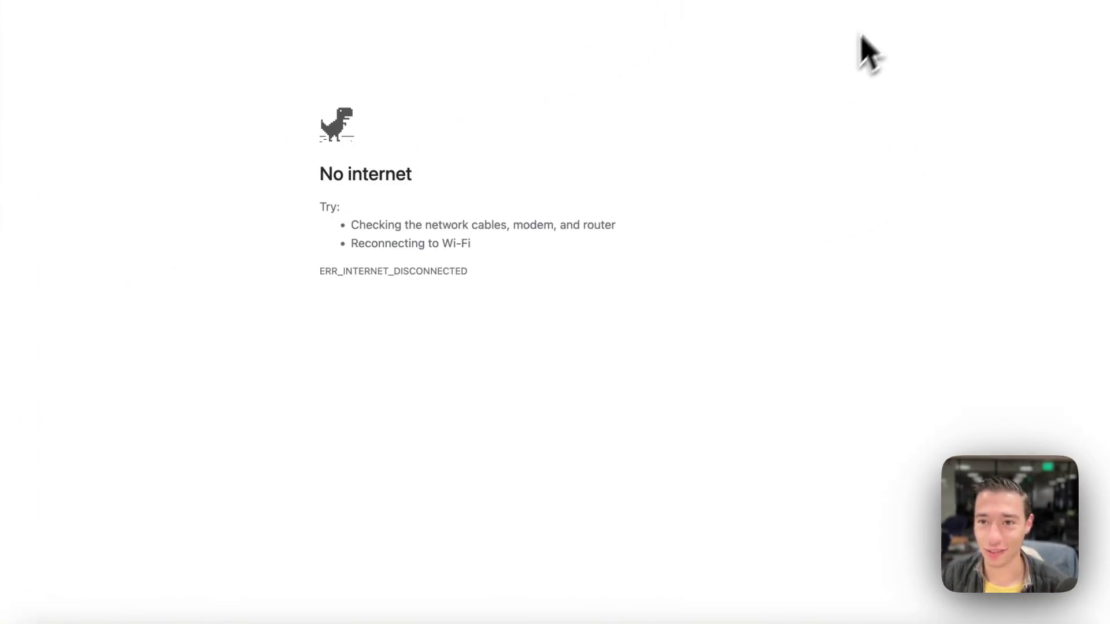
{"action": "mouse_move", "coordinate": [4, 217]}
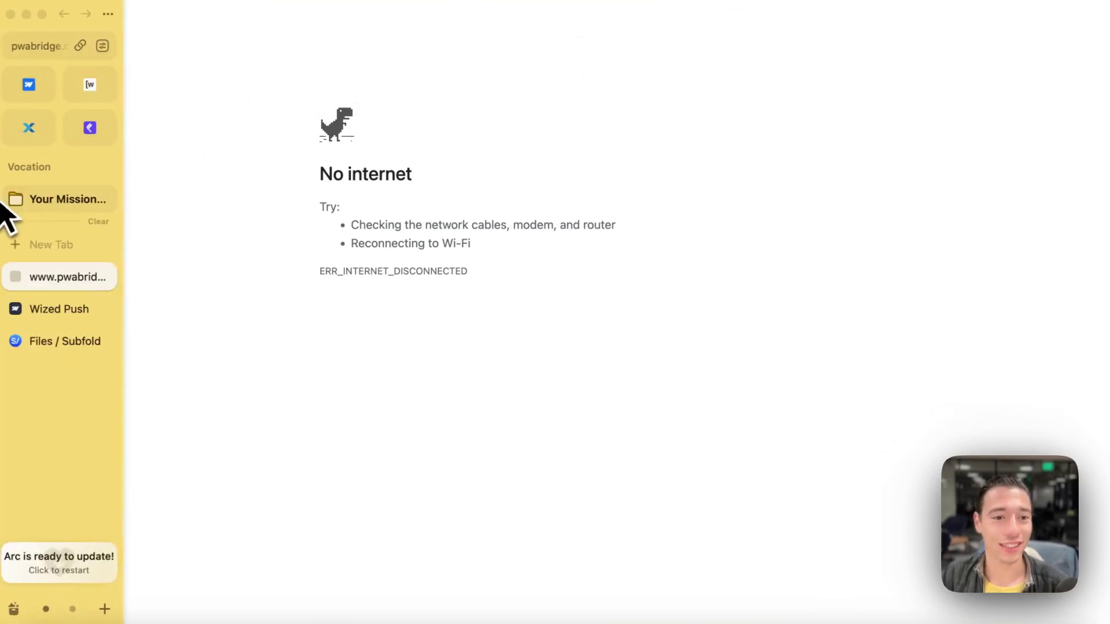
{"action": "left_click", "coordinate": [47, 307]}
{"action": "left_click", "coordinate": [60, 47]}
{"action": "key", "text": "Escape"}
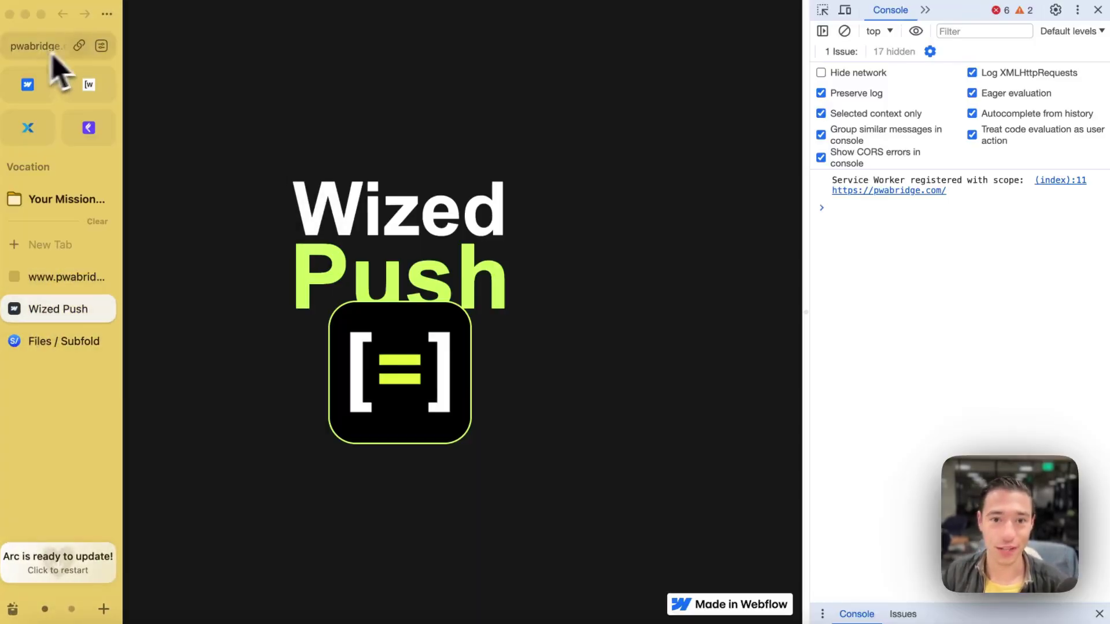
Open pwabridge.com in another new tab
{"action": "mouse_move", "coordinate": [12, 198]}
{"action": "left_click", "coordinate": [44, 249]}
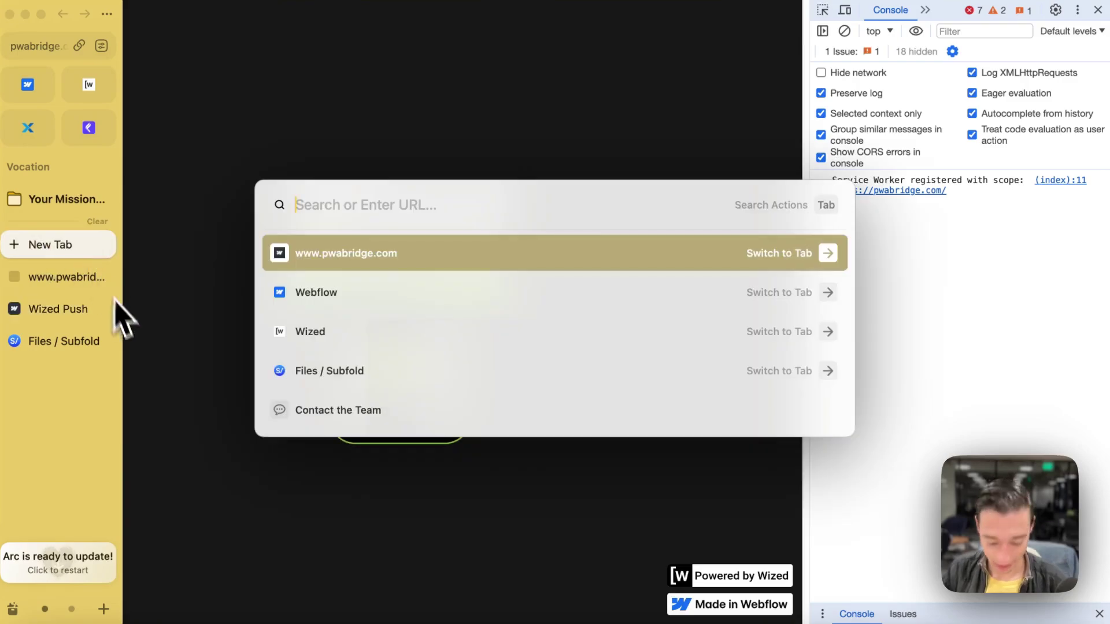
{"action": "type", "text": "pwa"}
{"action": "key", "text": "Return"}
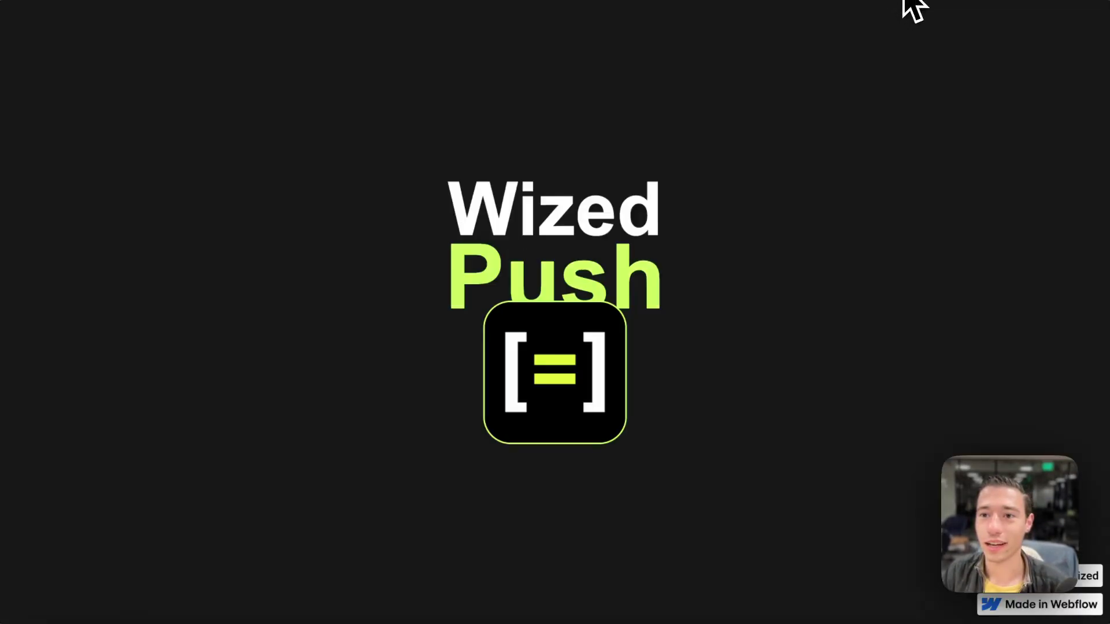
Turn Wi-Fi off again from the macOS menu bar Wi-Fi menu
{"action": "left_click", "coordinate": [912, 8]}
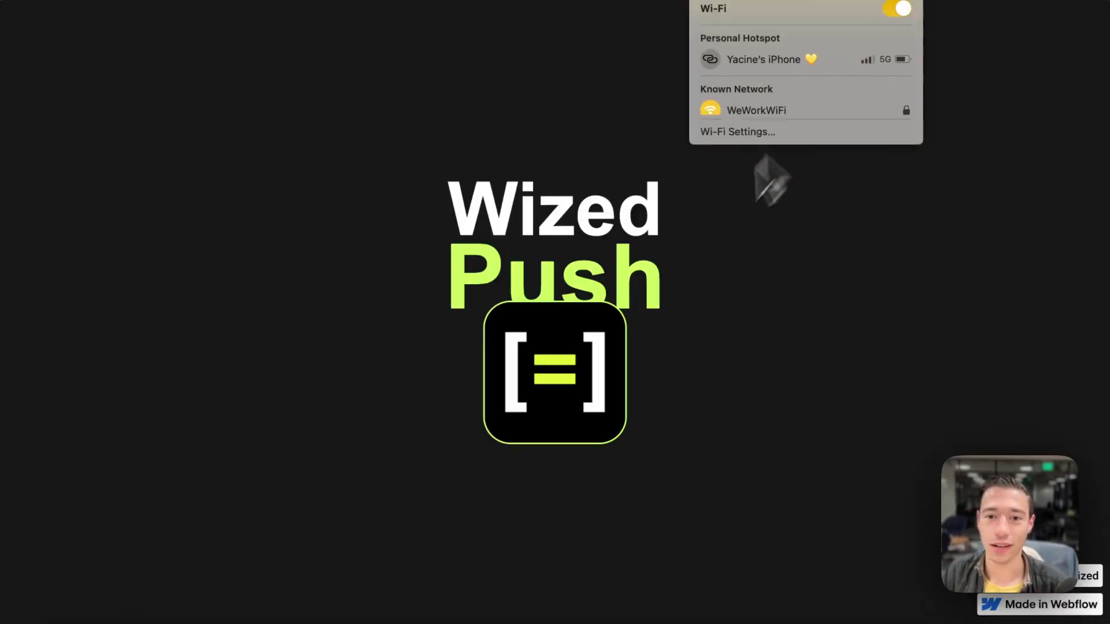
{"action": "left_click", "coordinate": [771, 178]}
{"action": "mouse_move", "coordinate": [4, 225]}
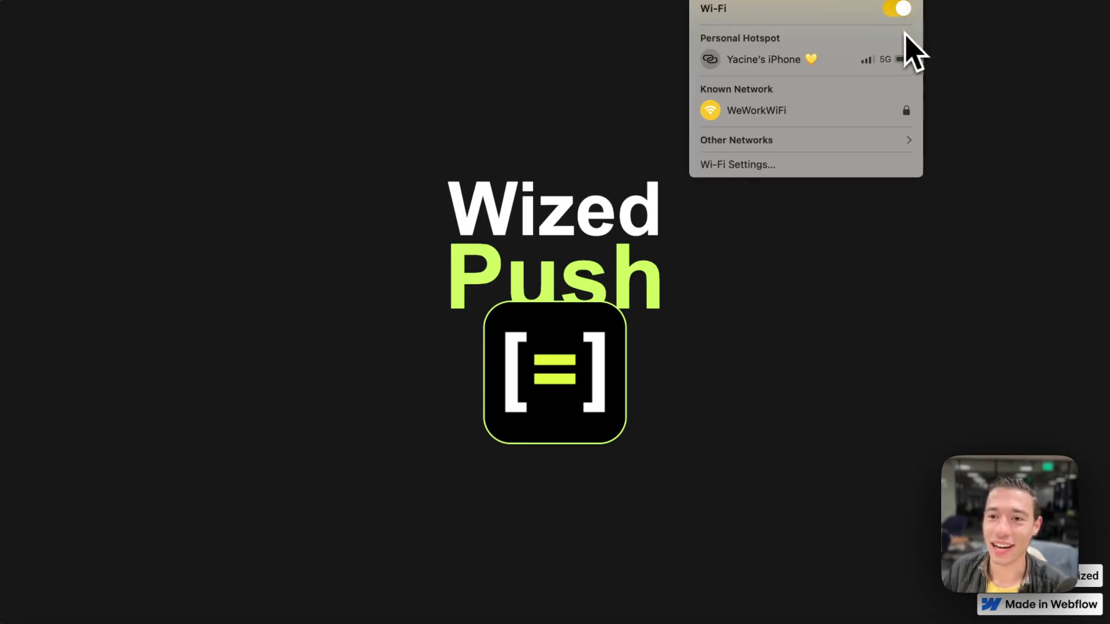
{"action": "left_click", "coordinate": [896, 8]}
{"action": "left_click", "coordinate": [631, 153]}
Start a new tab and enter pwabridge.com/ to bring up the Wized Push suggestion
{"action": "mouse_move", "coordinate": [2, 99]}
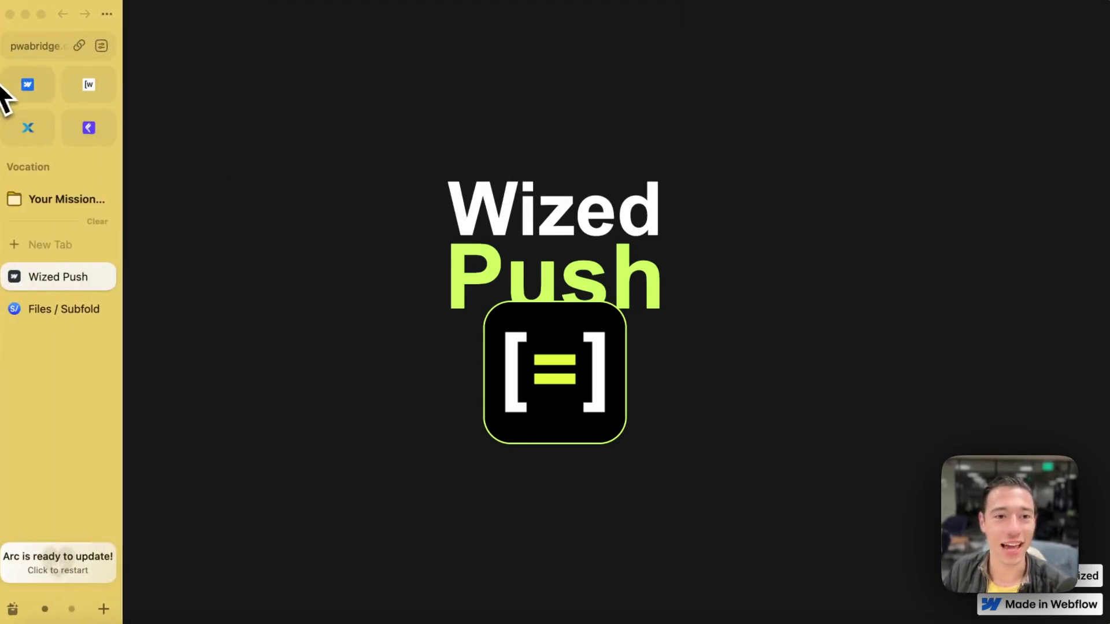
{"action": "left_click", "coordinate": [51, 244]}
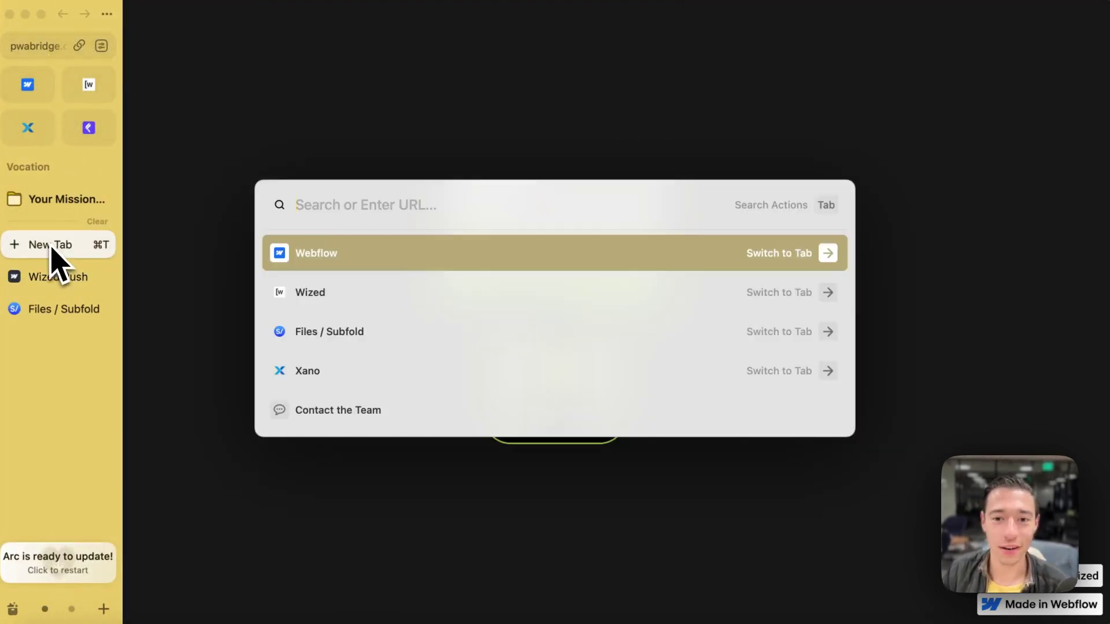
{"action": "type", "text": "pwabridge.com/"}
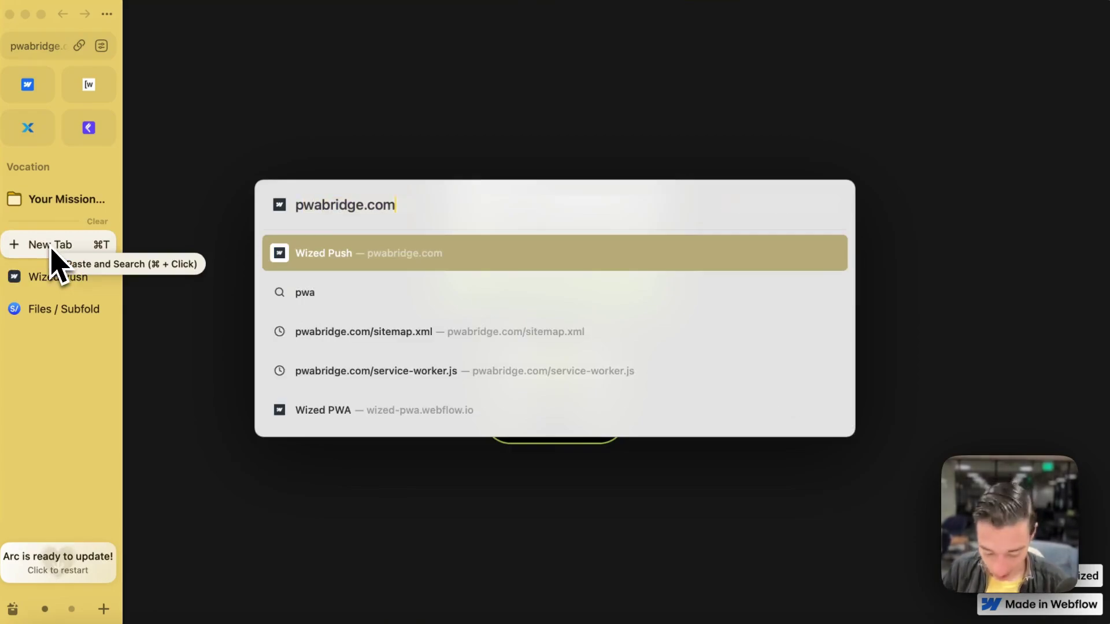